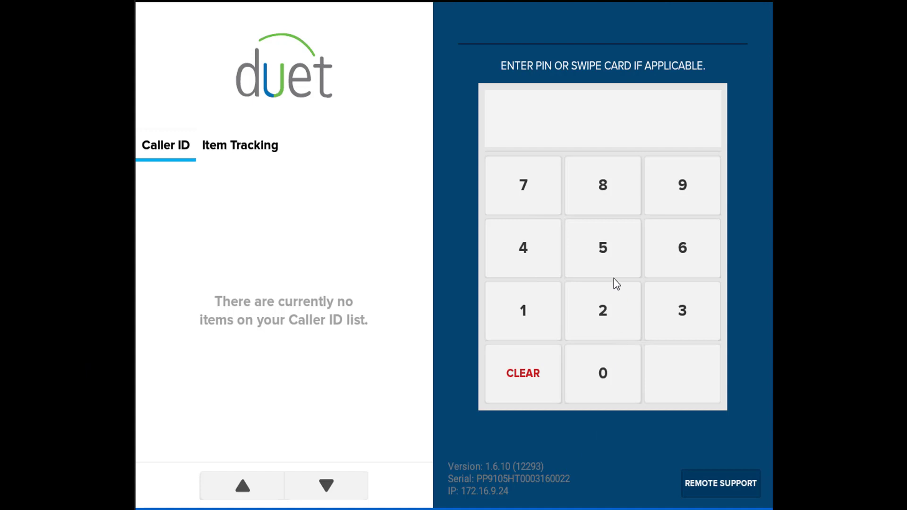
Sign in with the PIN and clock in on CASH DRAWER - 1
left_click(612, 260)
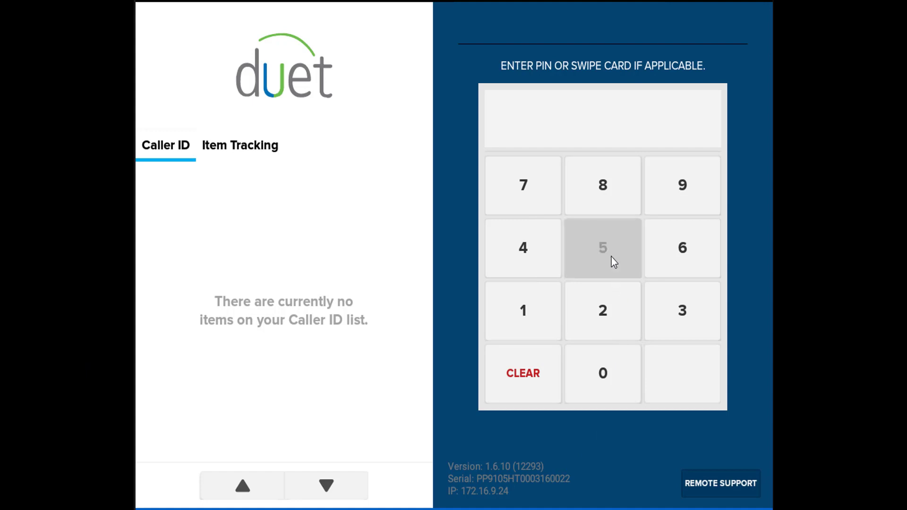
left_click(612, 260)
left_click(612, 260)
left_click(614, 263)
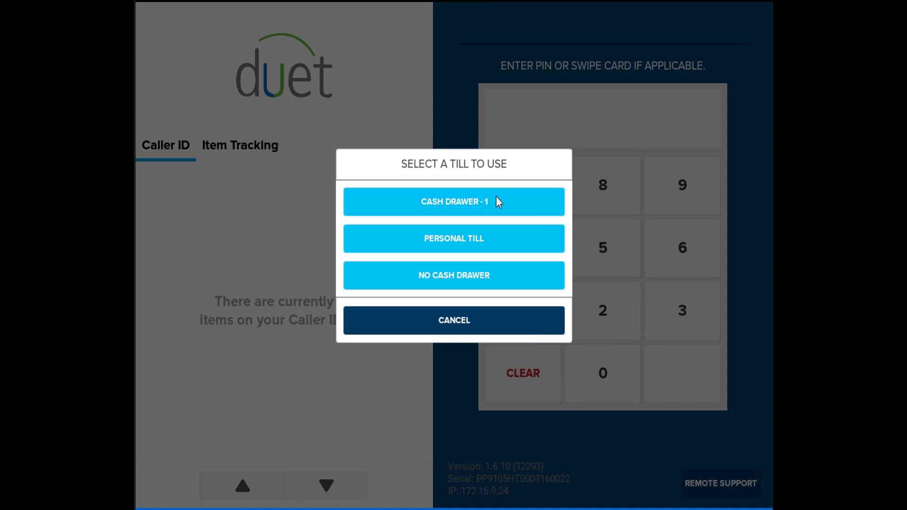
left_click(497, 201)
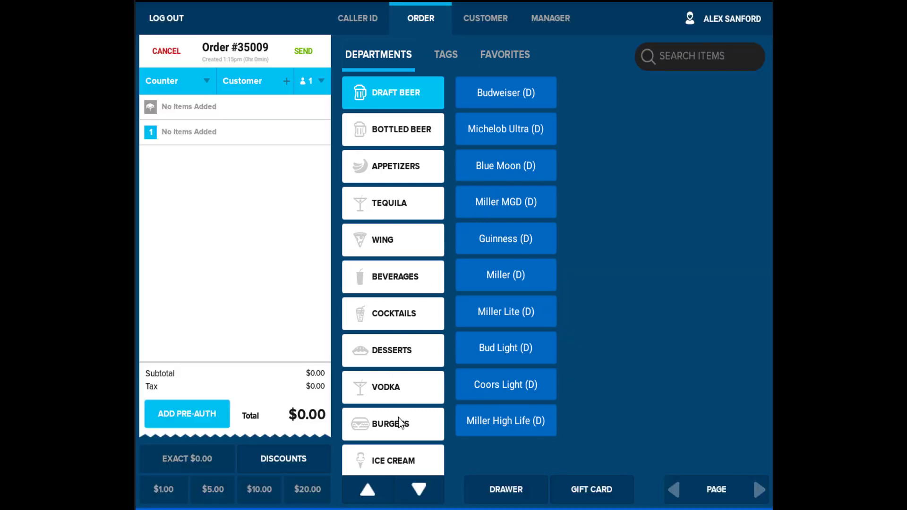
Add a $8.99 Medium Cheeseburger with Bacon, BBQ, Cheddar, Onion and Pickles to order #35009
left_click(402, 423)
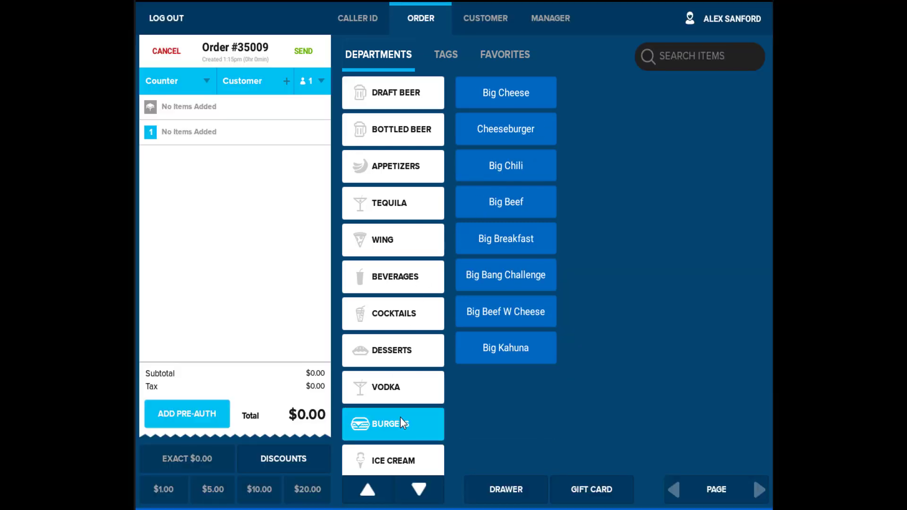
left_click(516, 139)
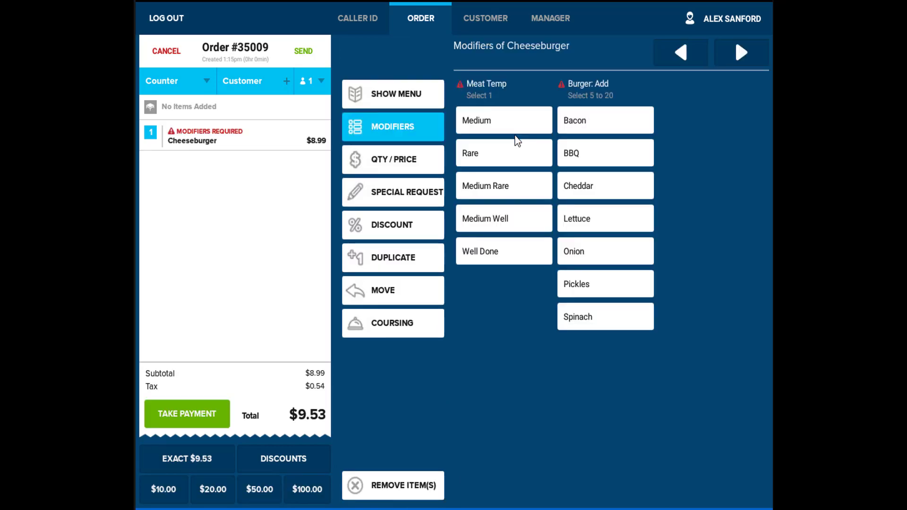
left_click(517, 125)
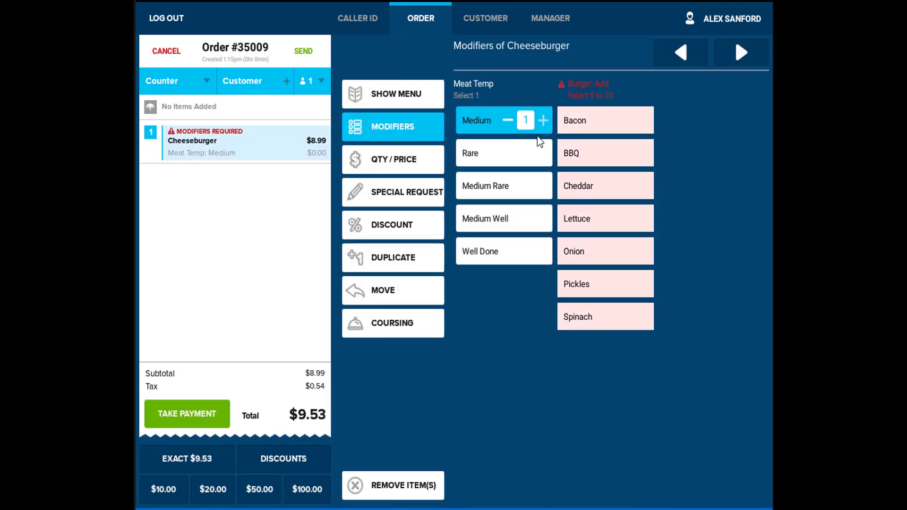
left_click(586, 125)
left_click(581, 154)
left_click(581, 187)
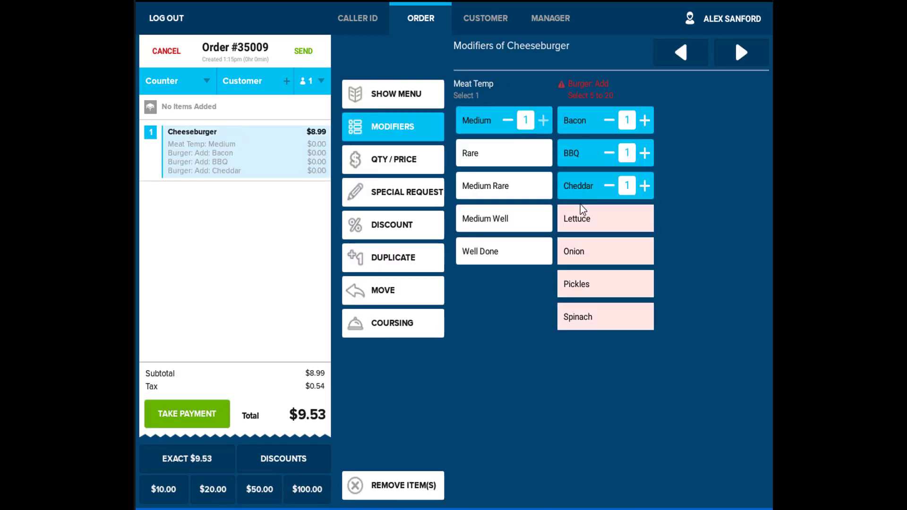
left_click(589, 262)
left_click(587, 290)
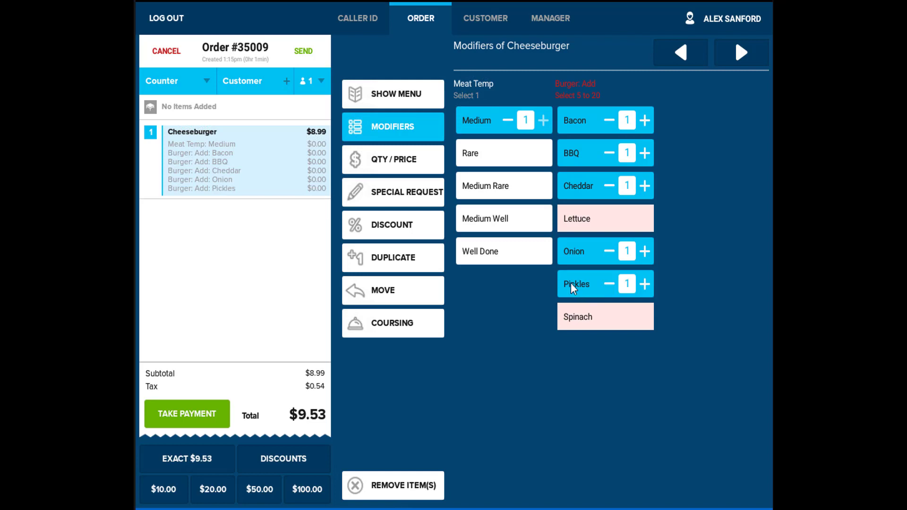
left_click(422, 97)
left_click(452, 59)
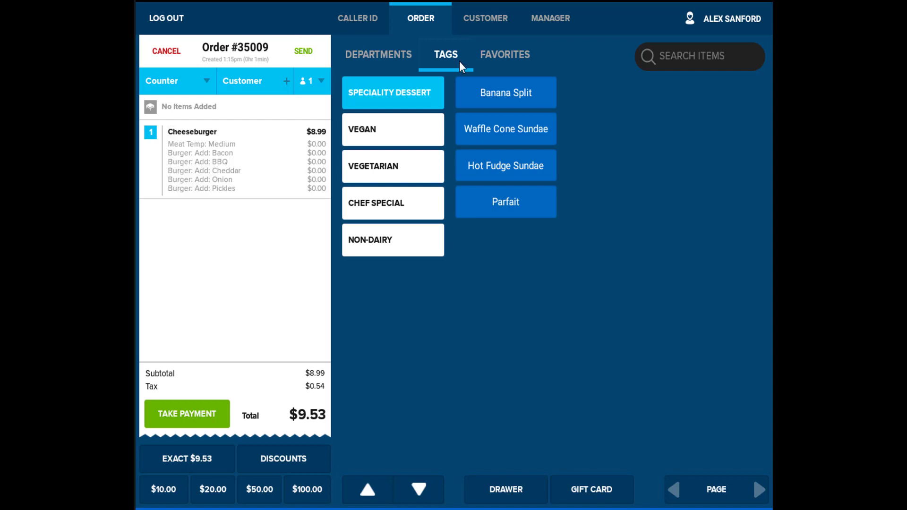
Add $6.99 Cheesy Tator Tots from Favorites, bringing the total to $16.94
left_click(518, 66)
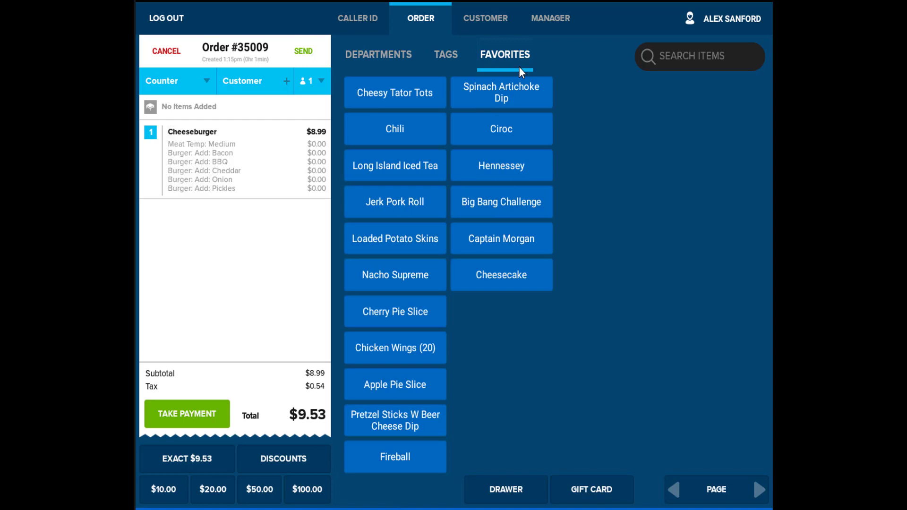
left_click(427, 94)
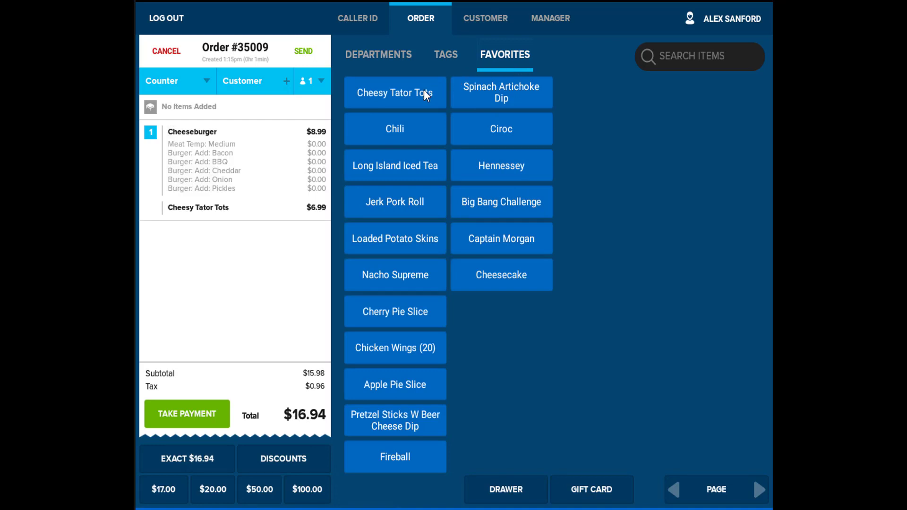
left_click(410, 61)
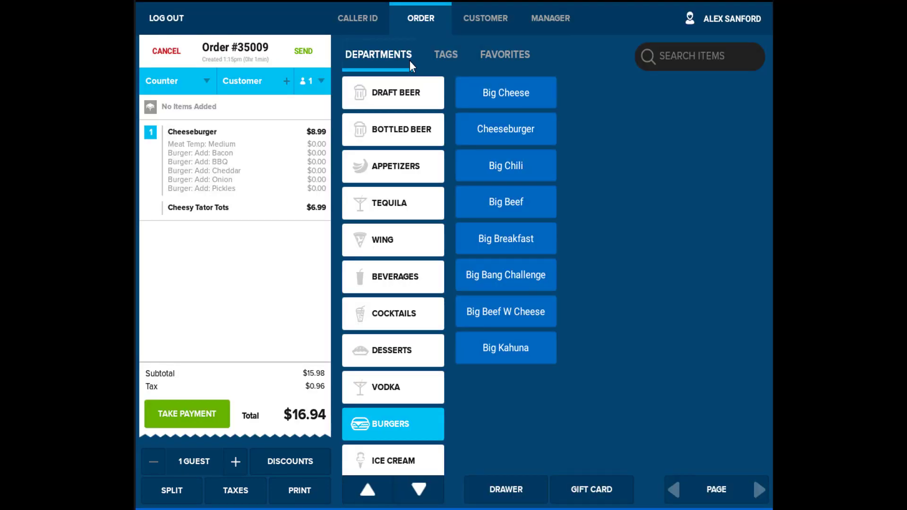
Swap the Cheeseburger's Onion modifier for Lettuce
left_click(217, 140)
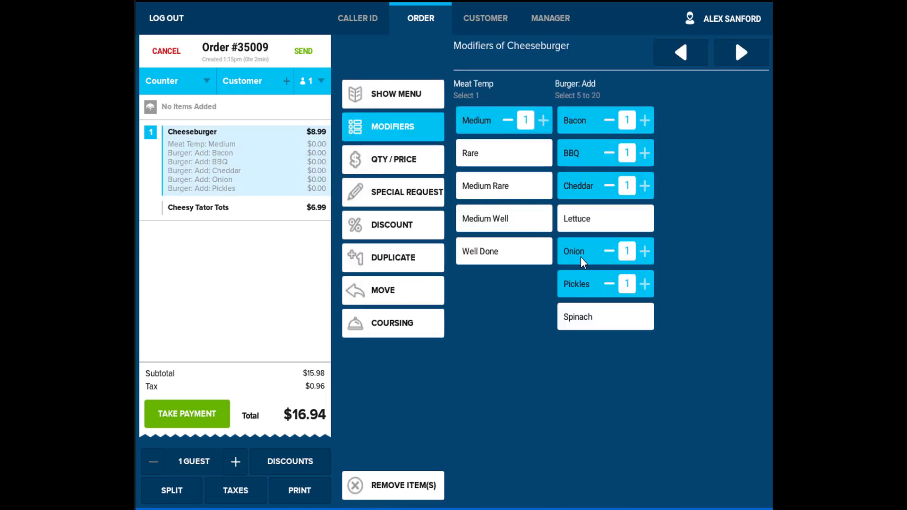
left_click(605, 257)
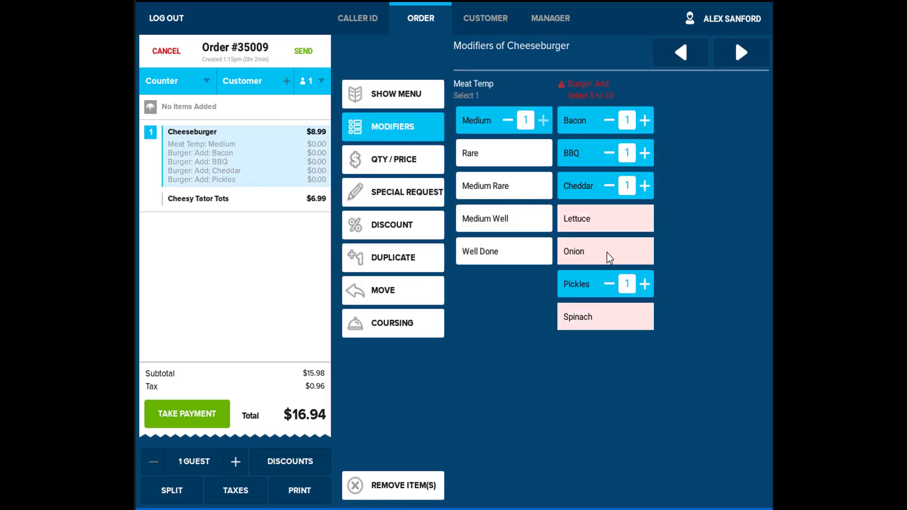
left_click(590, 226)
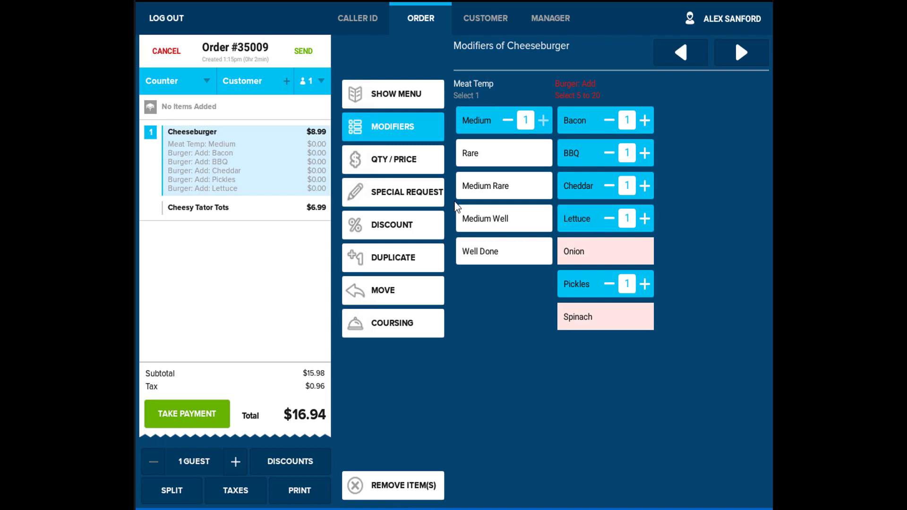
Save a 'Whole Wheat Bun' special request on the Cheeseburger
left_click(413, 198)
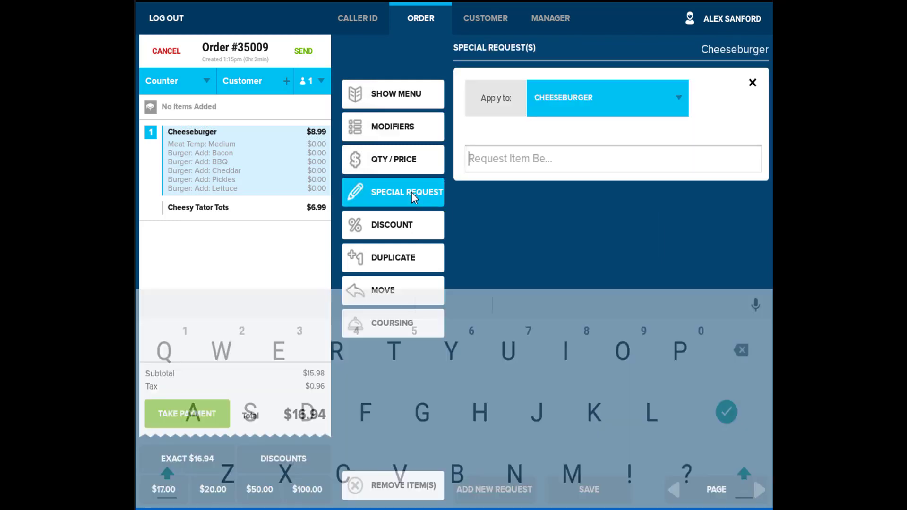
type("Whole ")
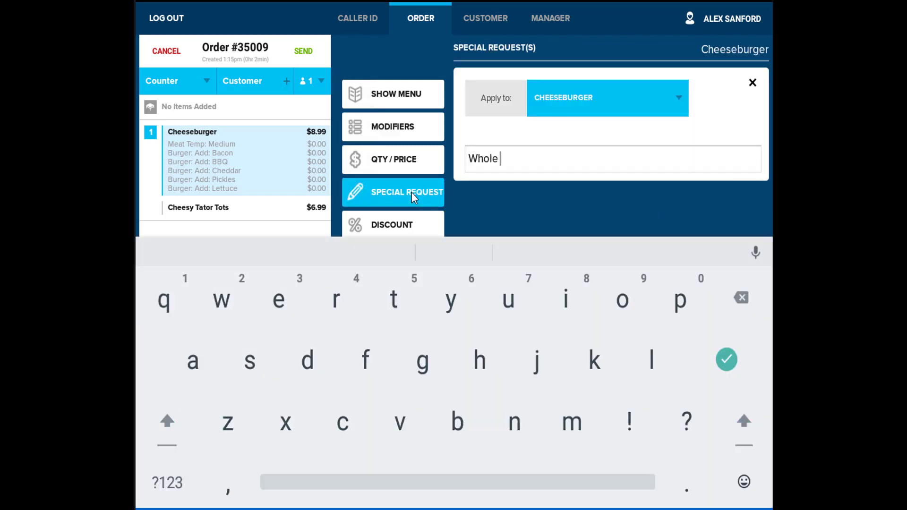
type("Wheat Bun")
left_click(730, 357)
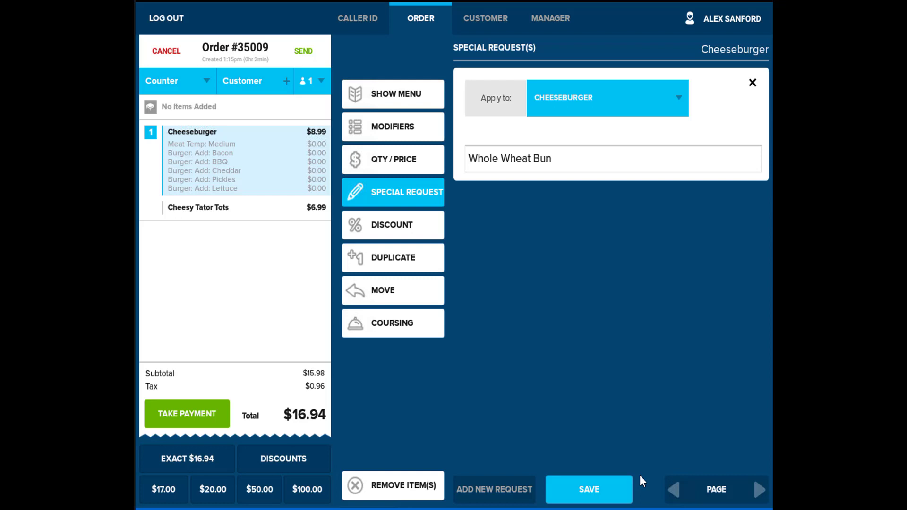
left_click(626, 490)
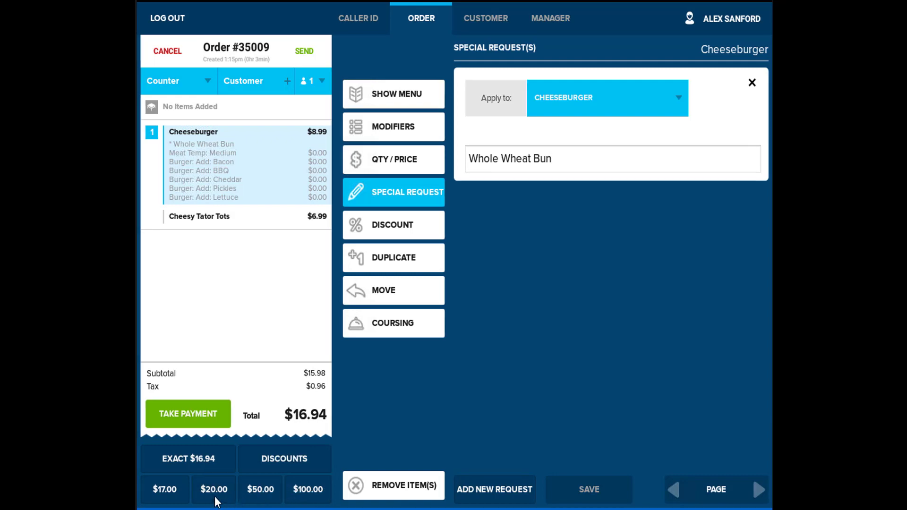
Pay the $16.94 order with $20.00 cash, giving $3.06 change, and print the receipt
left_click(215, 499)
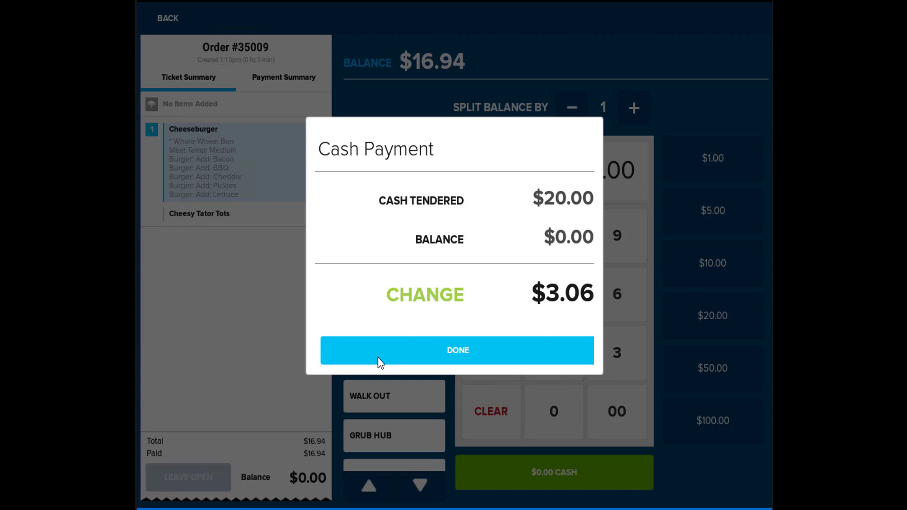
left_click(381, 363)
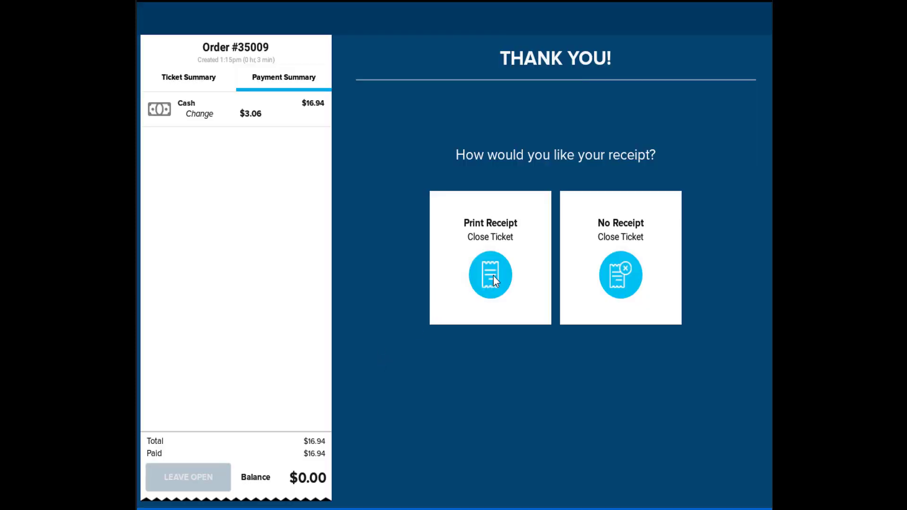
left_click(493, 277)
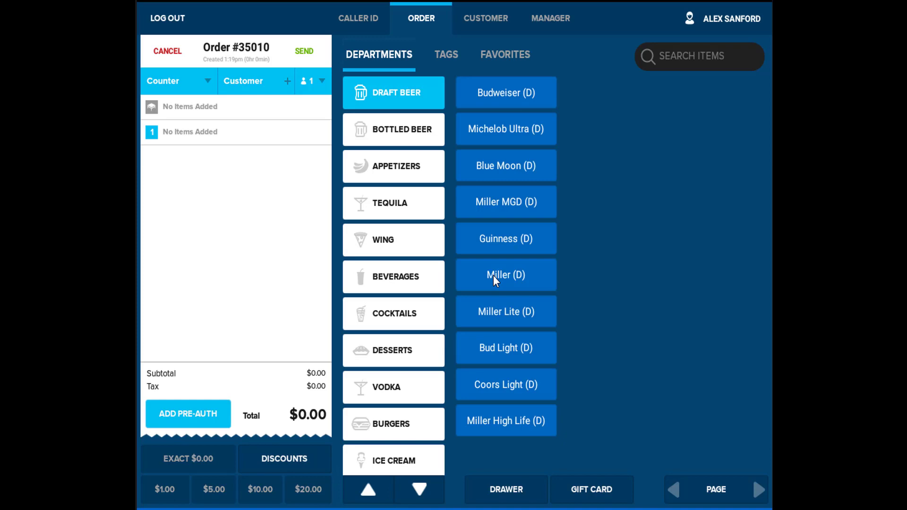
Add a $1.00 Miller (D) draft beer, then preview a two-way credit split without paying
left_click(493, 276)
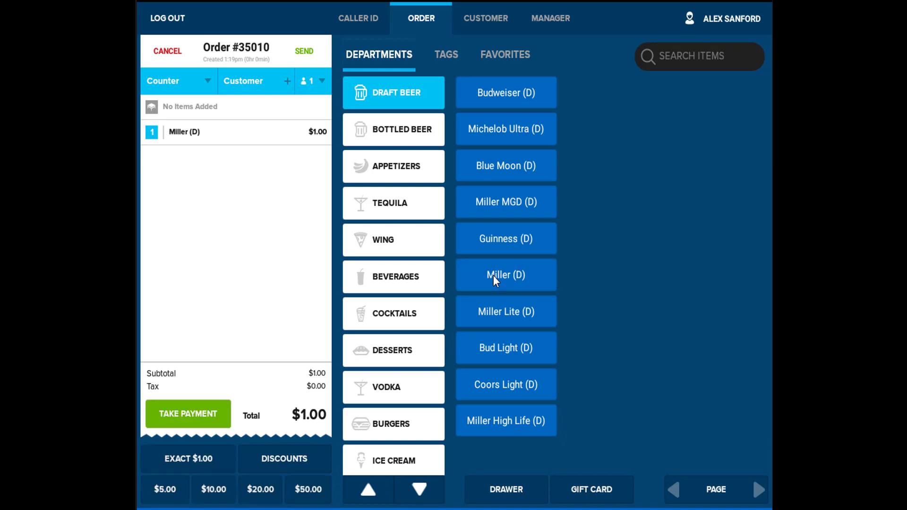
left_click(183, 414)
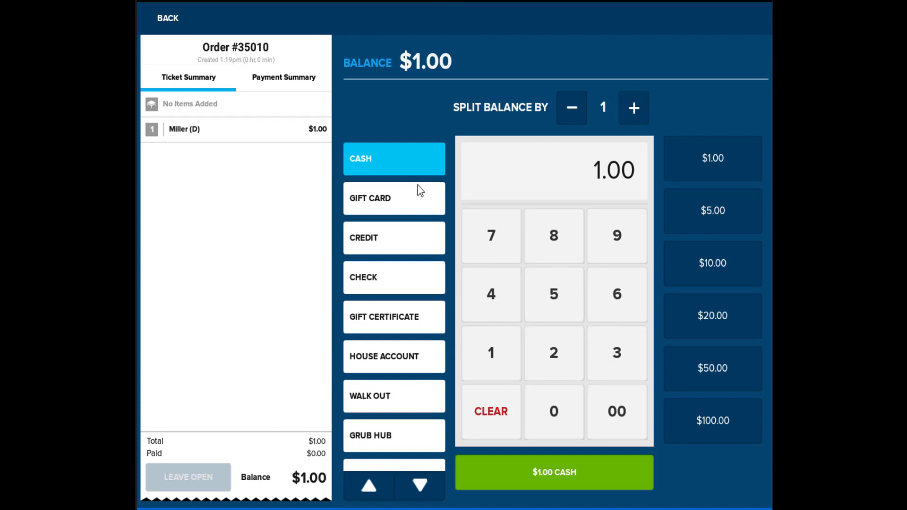
left_click(412, 244)
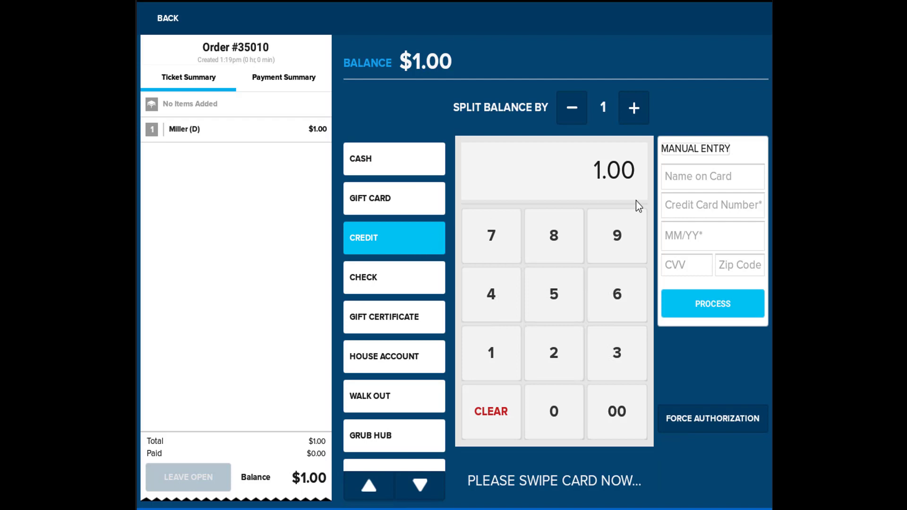
left_click(633, 110)
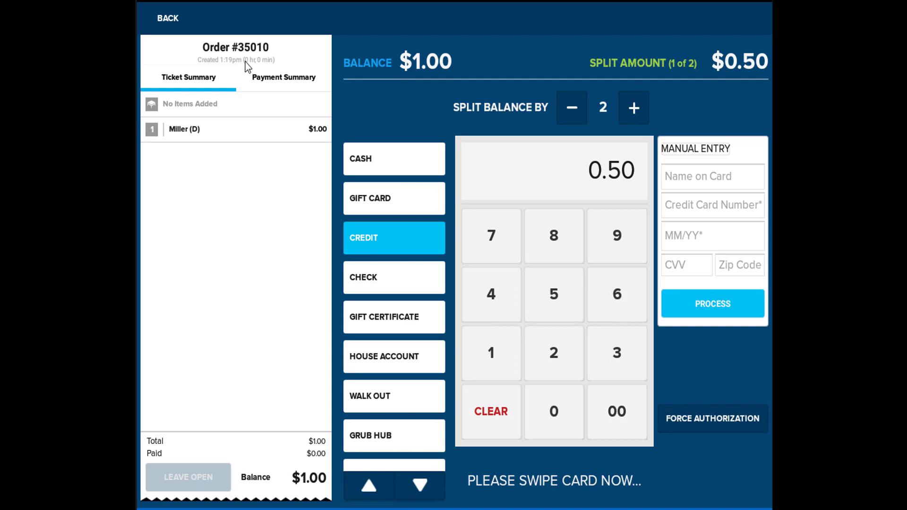
left_click(172, 21)
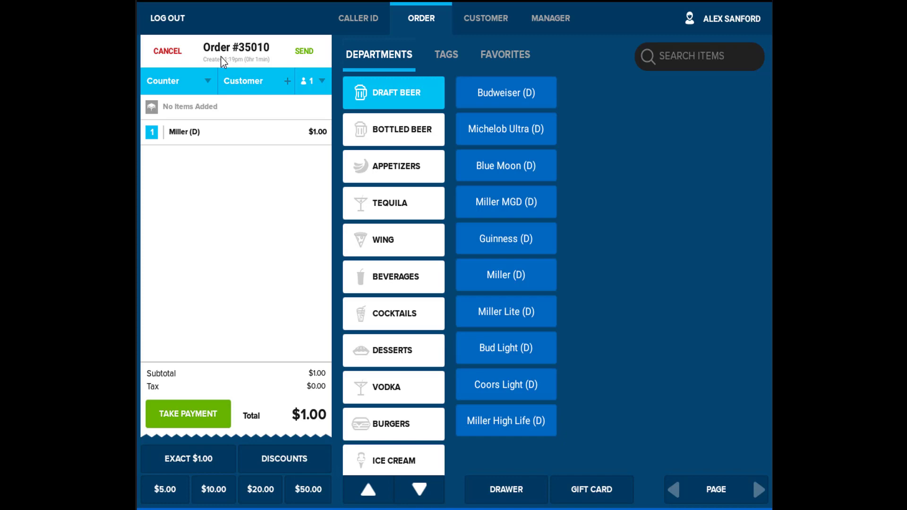
Assign the second-row customer from the Customer Database to order #35010
left_click(208, 81)
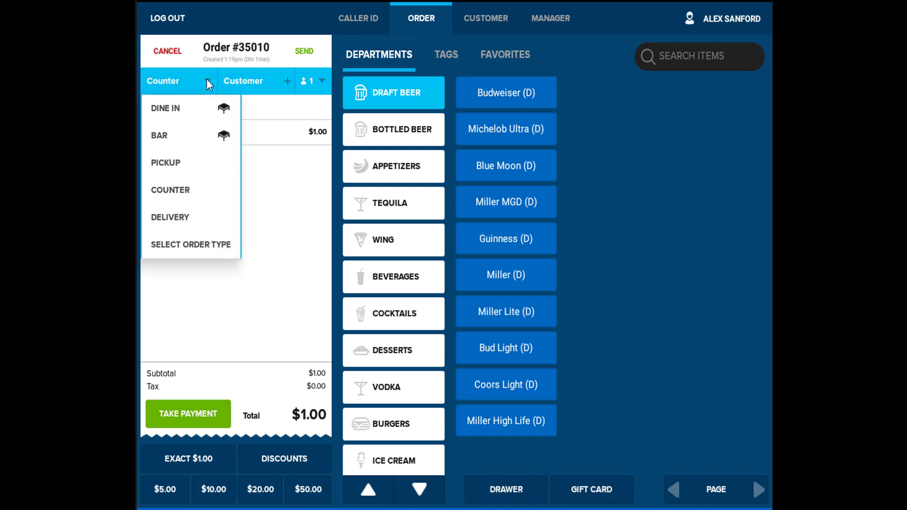
left_click(207, 80)
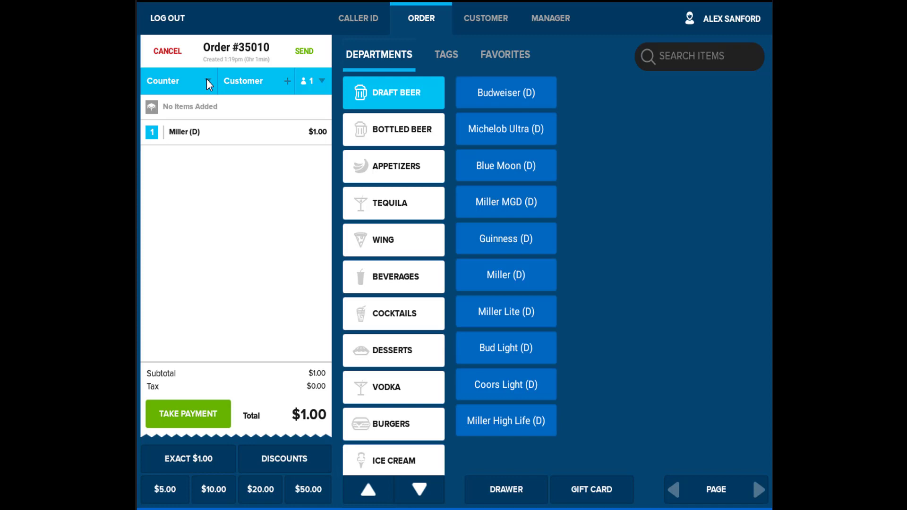
left_click(240, 81)
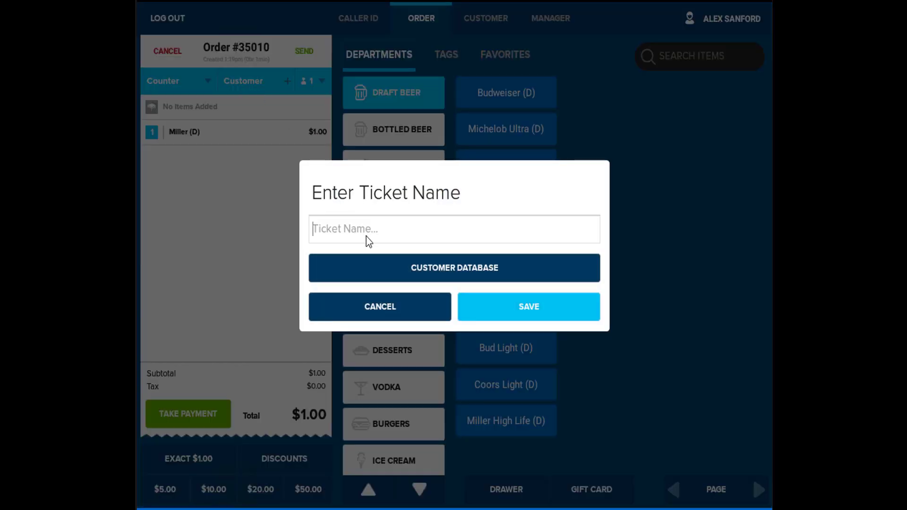
left_click(384, 265)
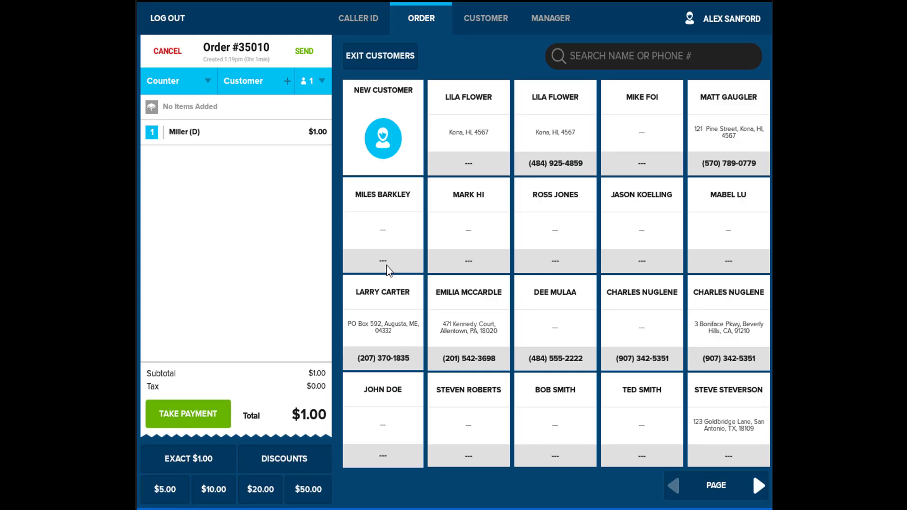
left_click(401, 214)
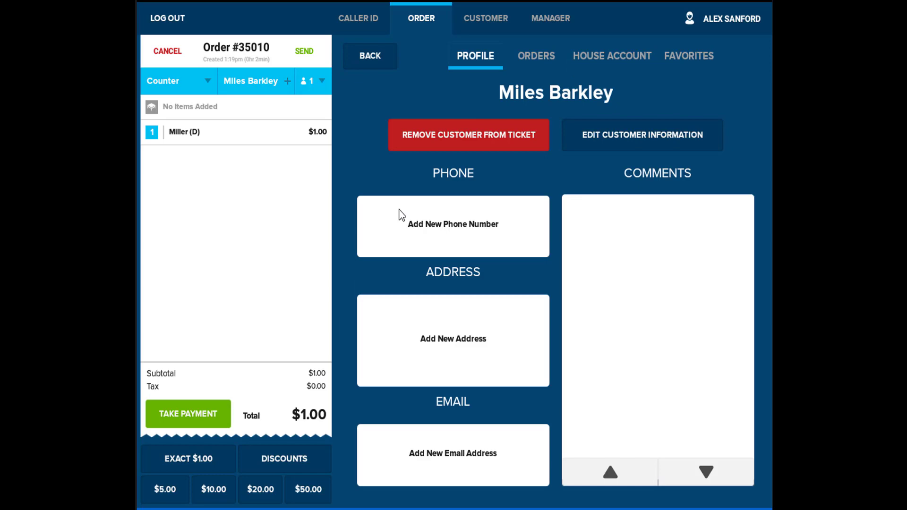
Create and save a new customer with first name, last name and phone number
left_click(361, 53)
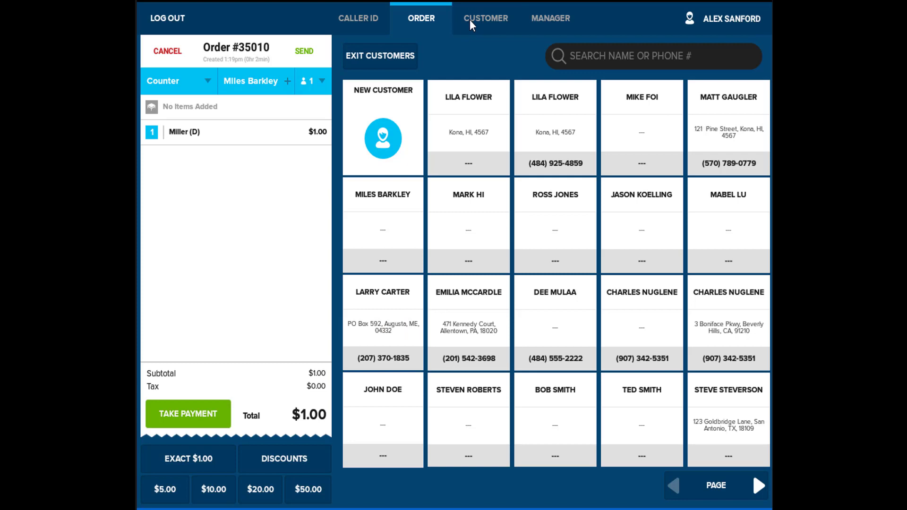
left_click(470, 19)
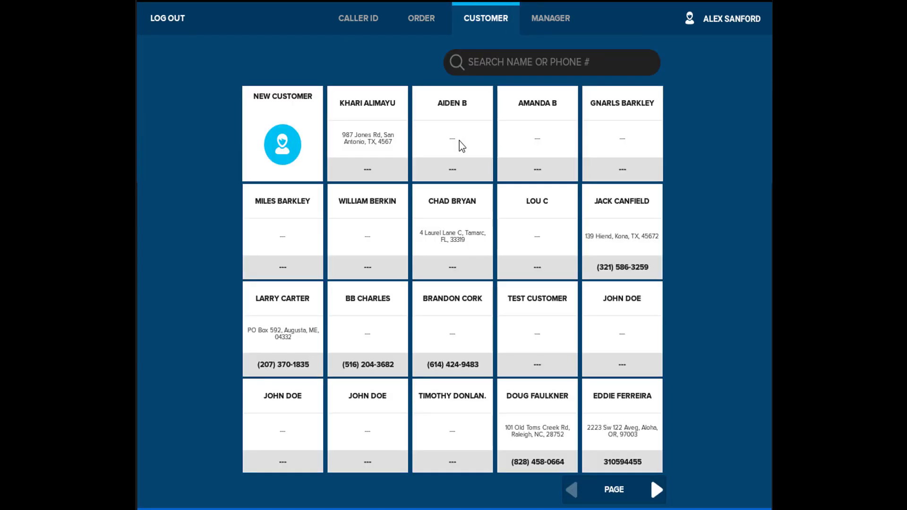
left_click(289, 150)
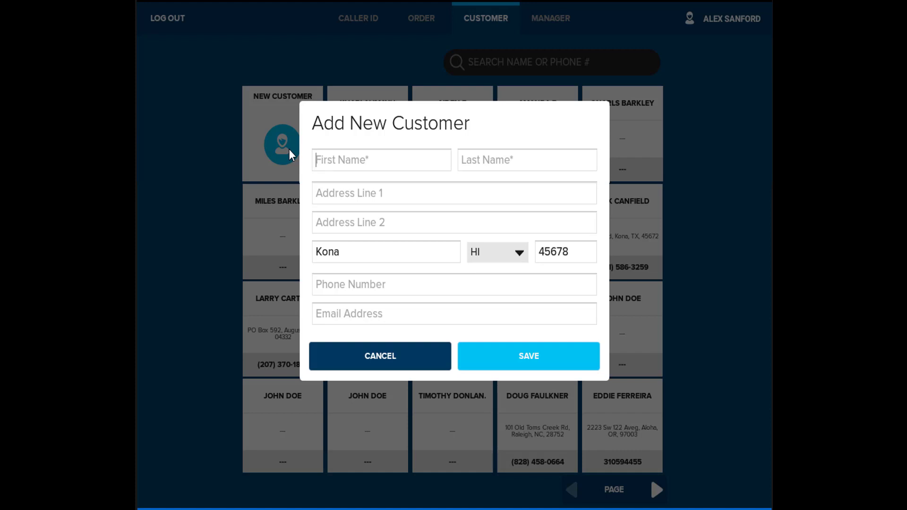
key("Tab")
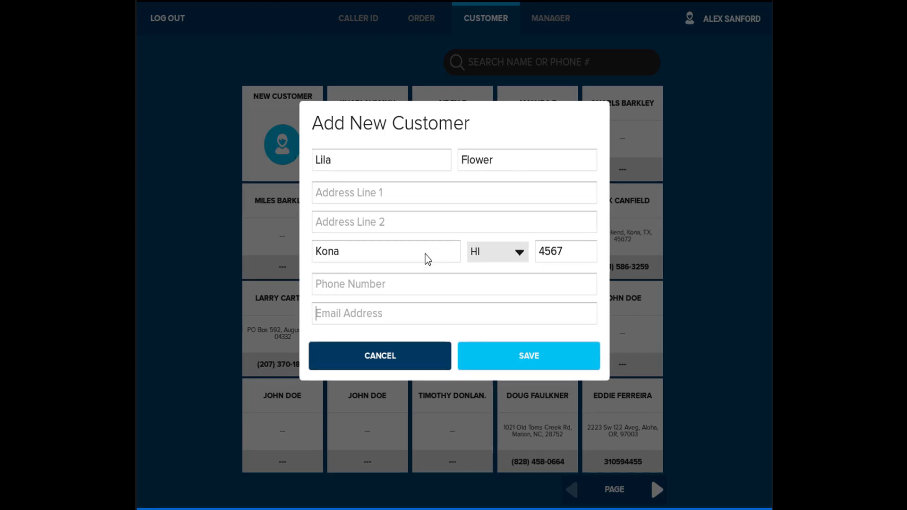
left_click(390, 282)
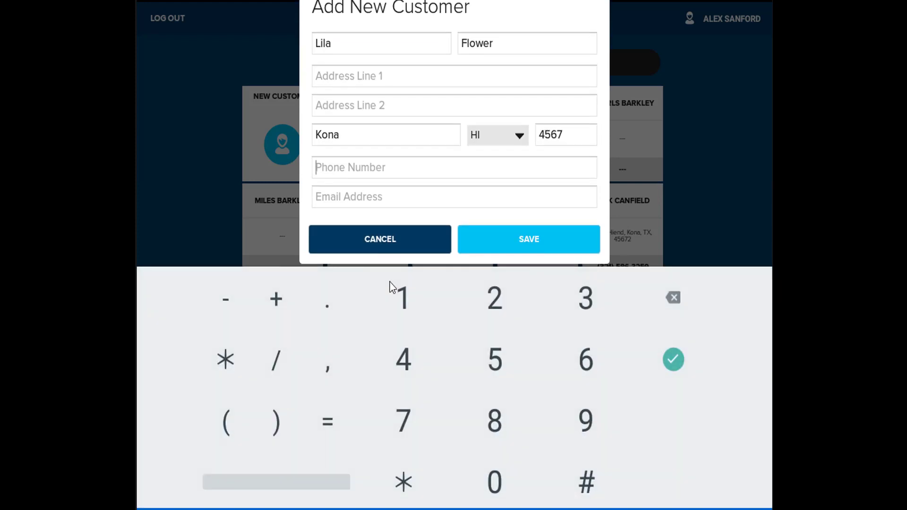
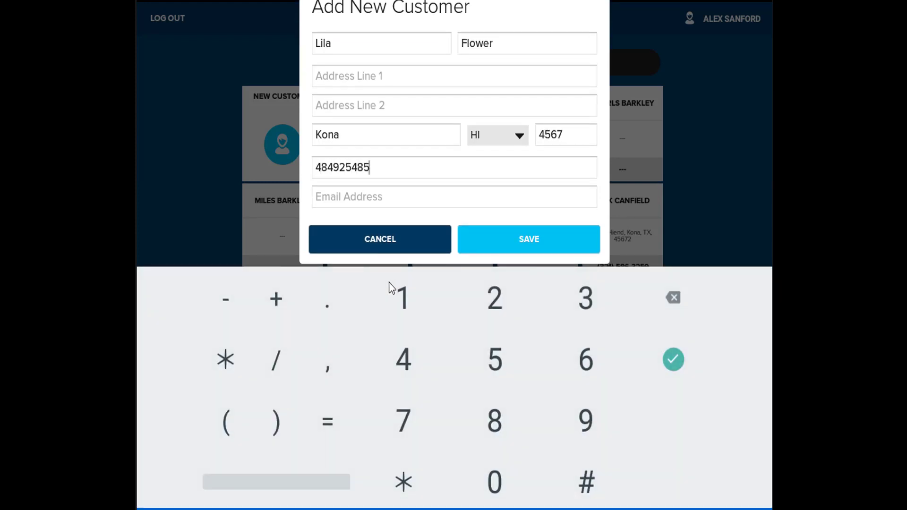
left_click(554, 236)
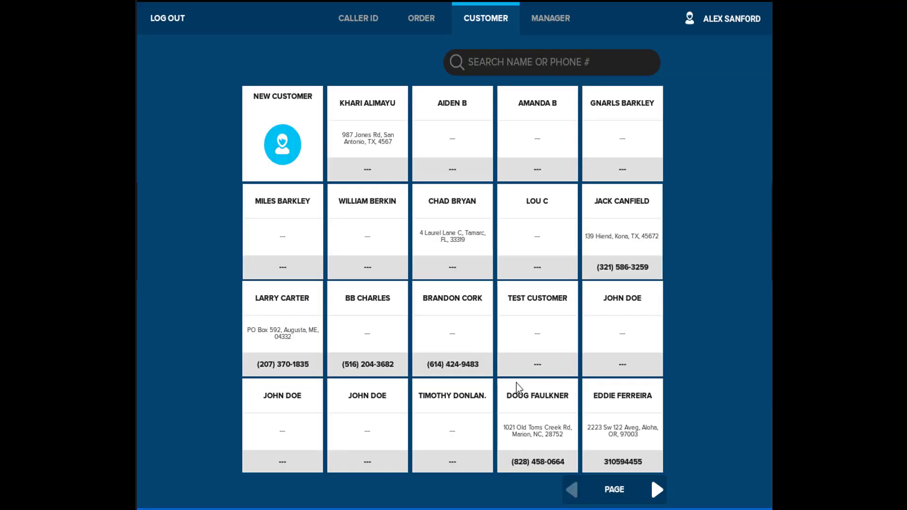
Open the new customer's profile and check its empty Orders and Favorites tabs
left_click(657, 490)
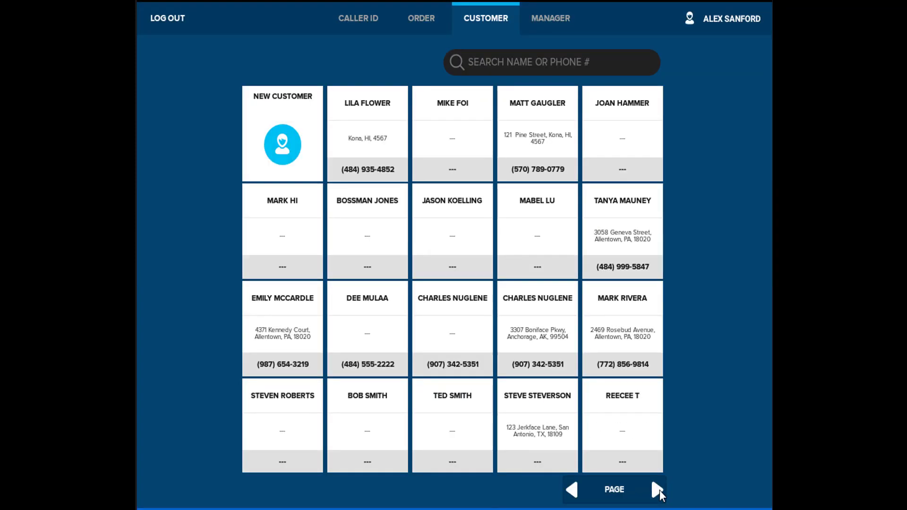
left_click(361, 142)
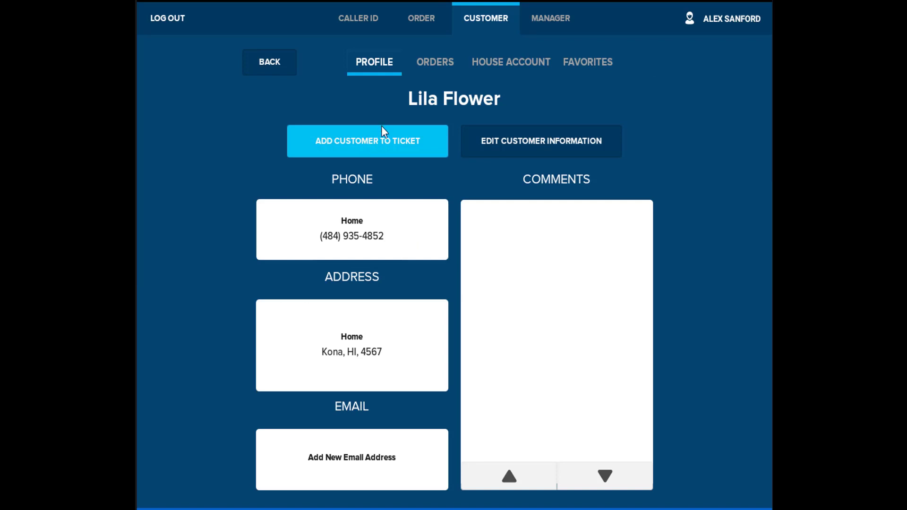
left_click(427, 66)
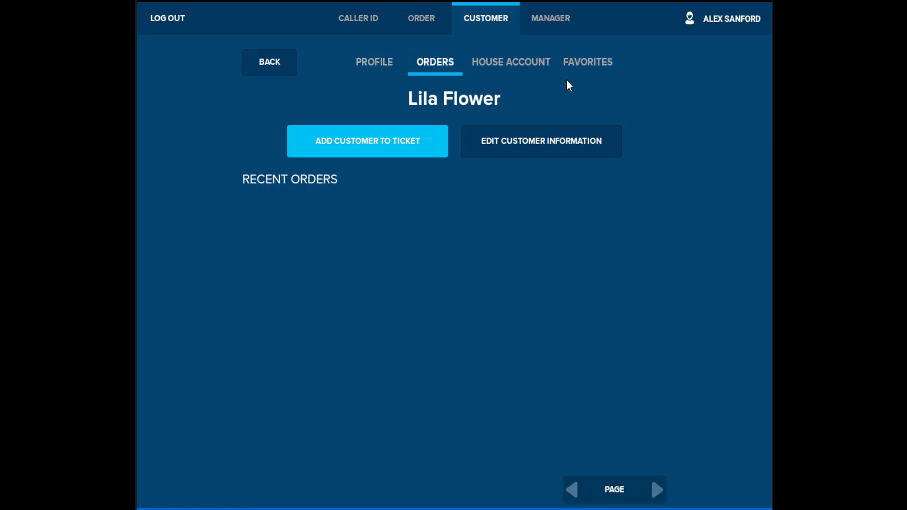
left_click(581, 67)
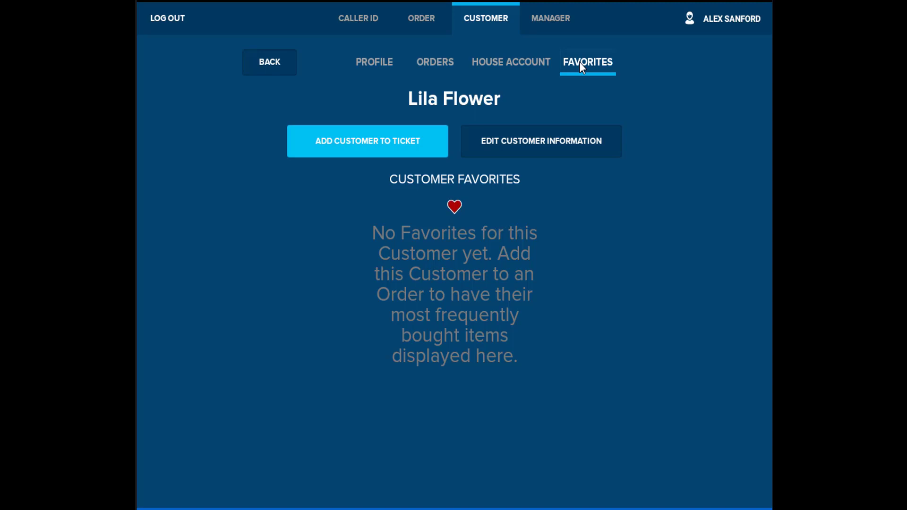
Cancel the empty new order and show open ticket #35011's $24.35 summary with its three items
left_click(430, 22)
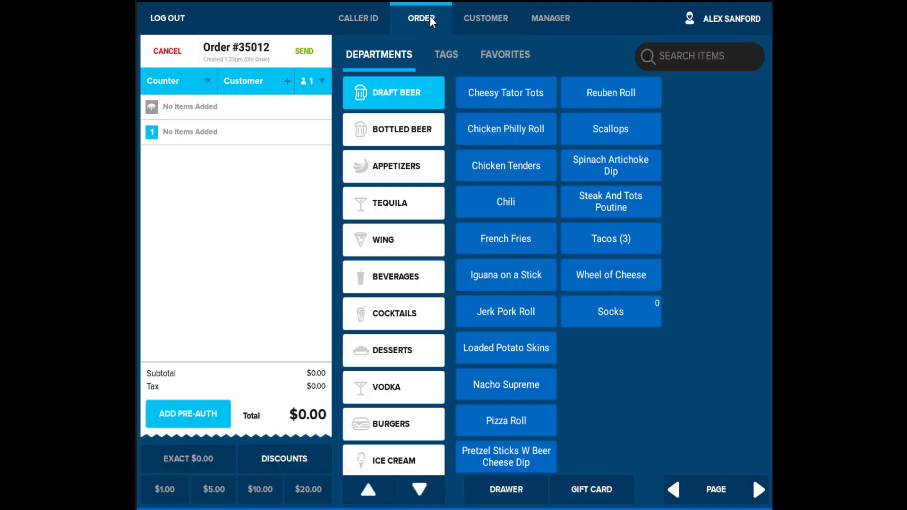
left_click(163, 56)
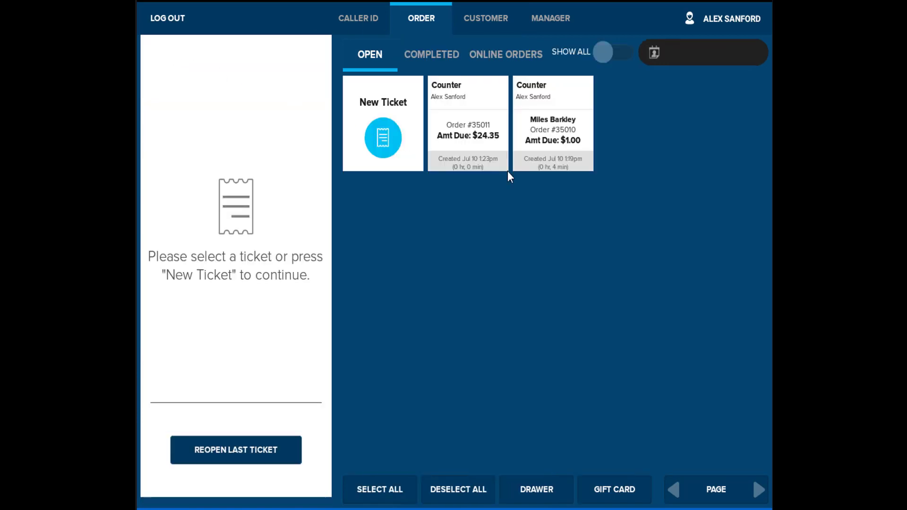
left_click(560, 124)
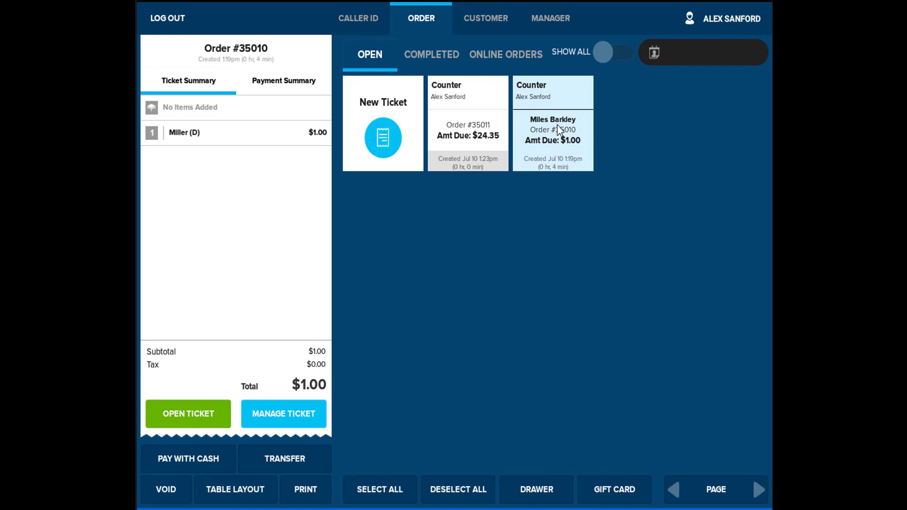
left_click(557, 124)
left_click(477, 130)
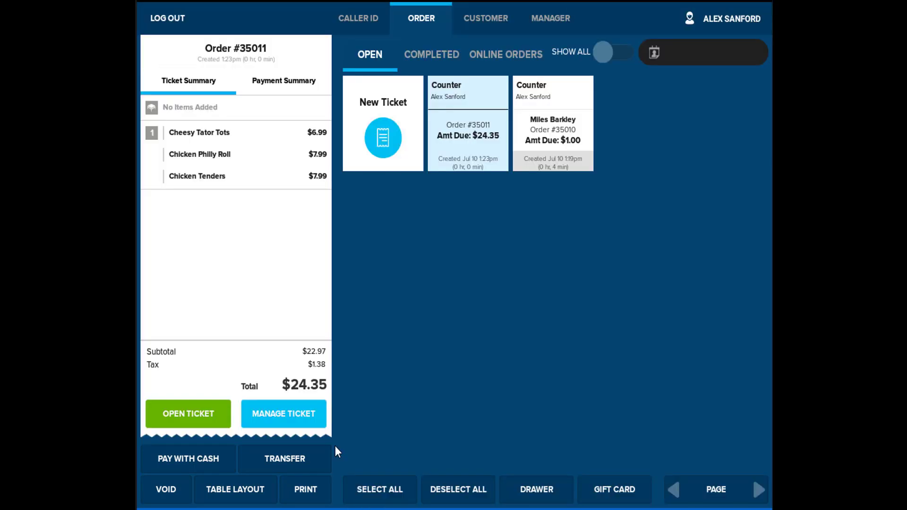
Pay order #35011 with exact cash, then start voiding #35010 with reason Employee Error
left_click(200, 457)
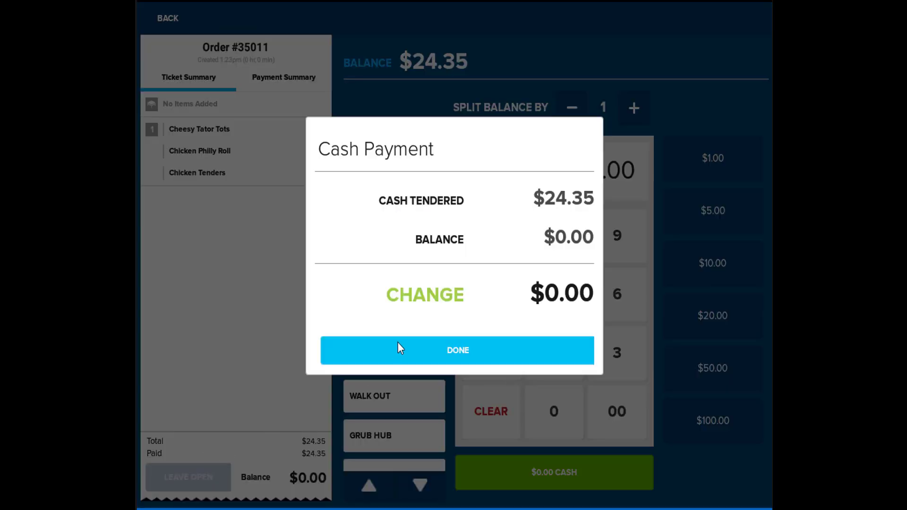
left_click(415, 353)
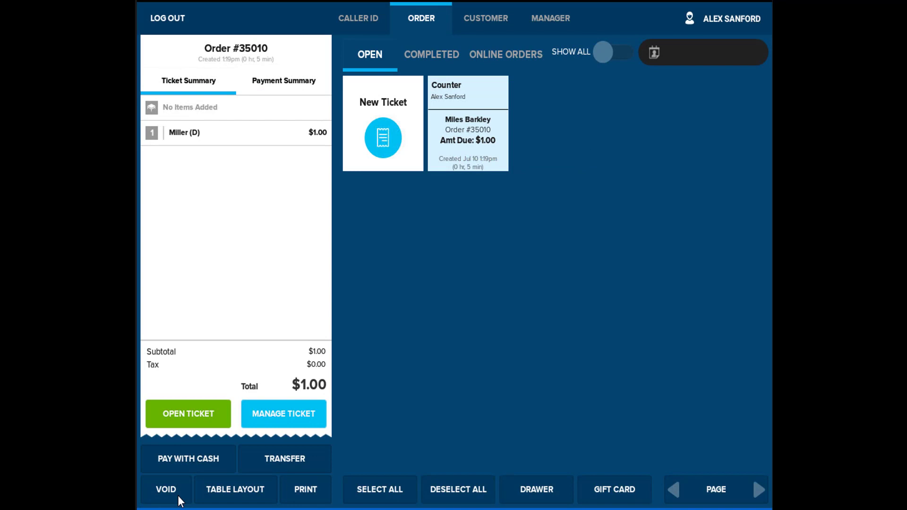
left_click(253, 465)
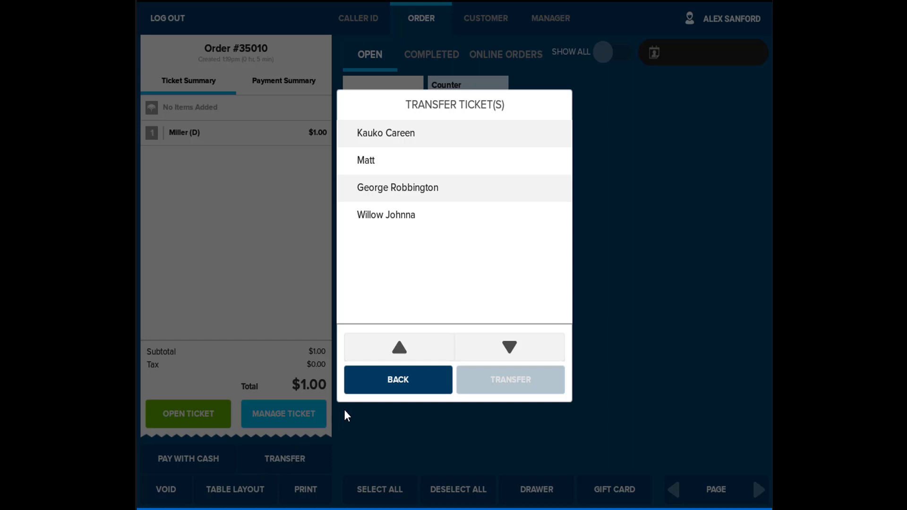
left_click(366, 386)
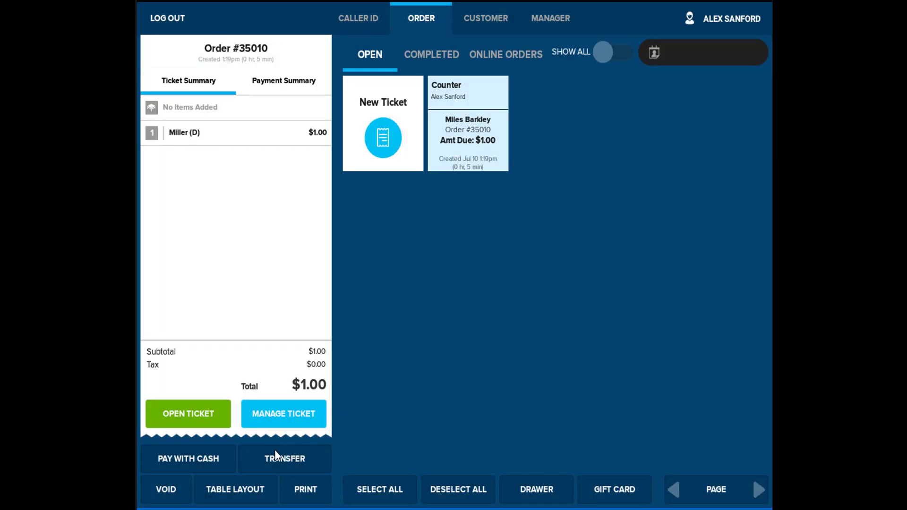
left_click(167, 488)
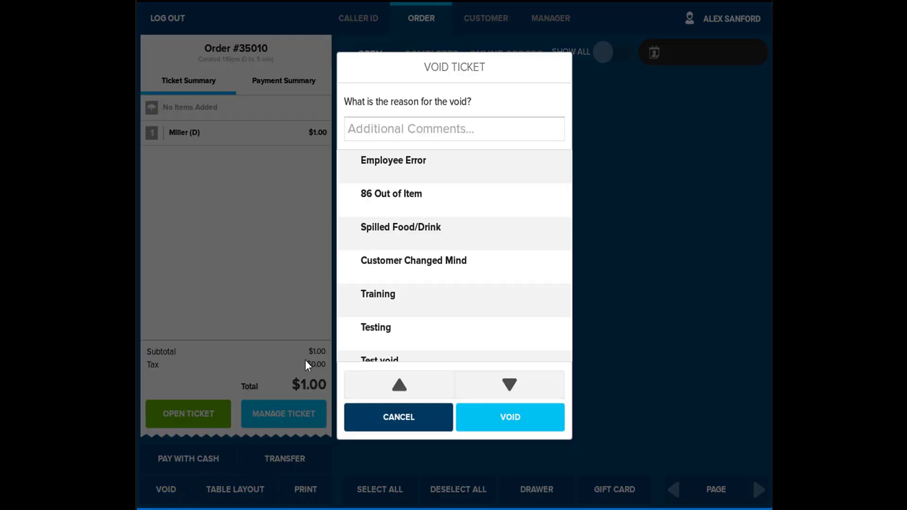
left_click(404, 165)
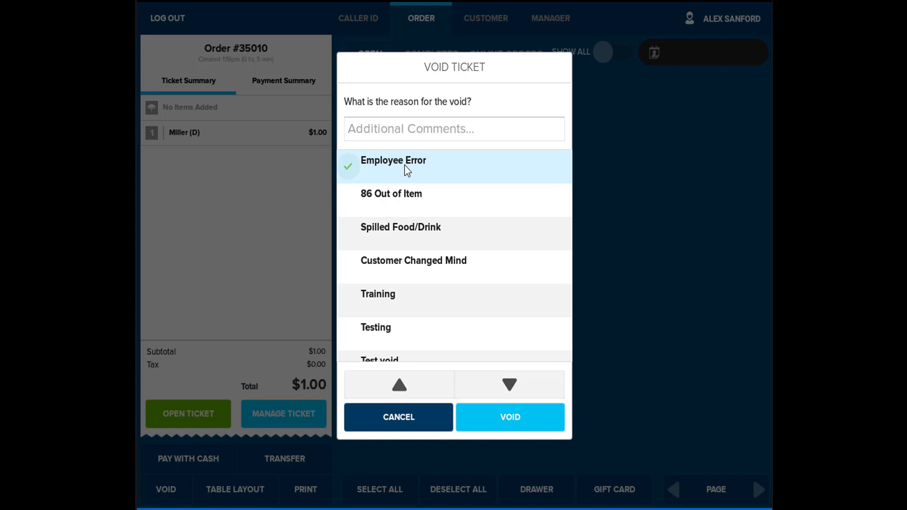
Confirm the void of #35010, then seat order #35012 at dining room table 8
left_click(505, 416)
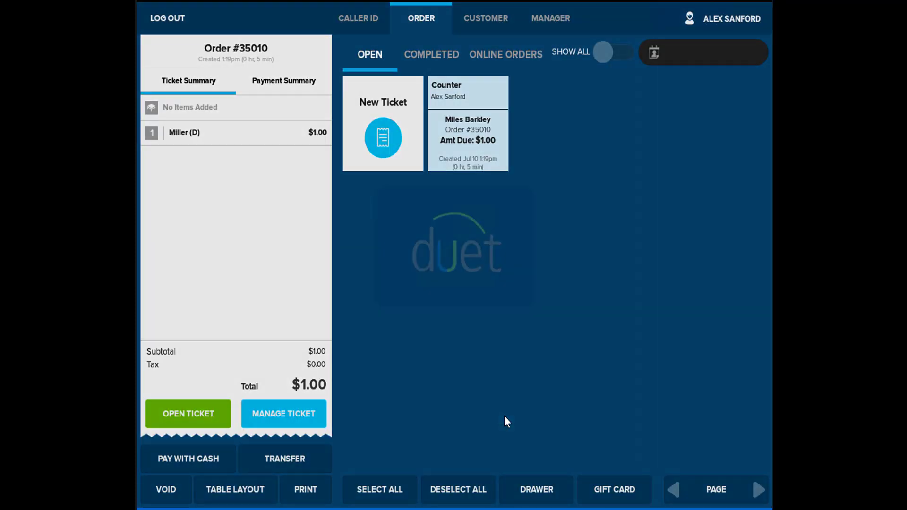
left_click(487, 146)
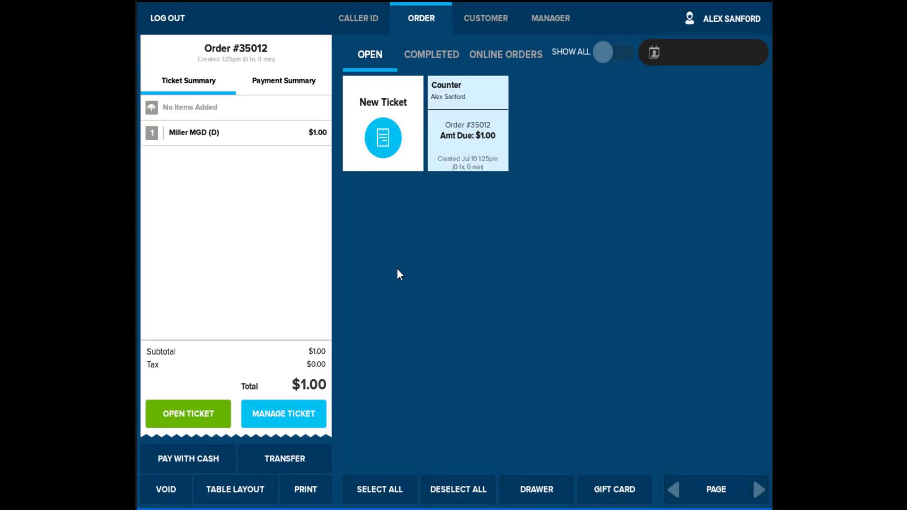
left_click(231, 491)
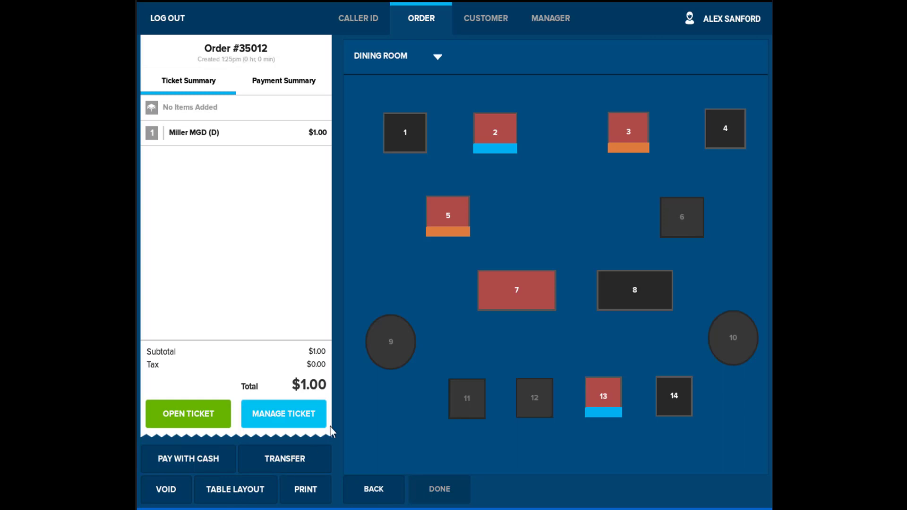
left_click(614, 292)
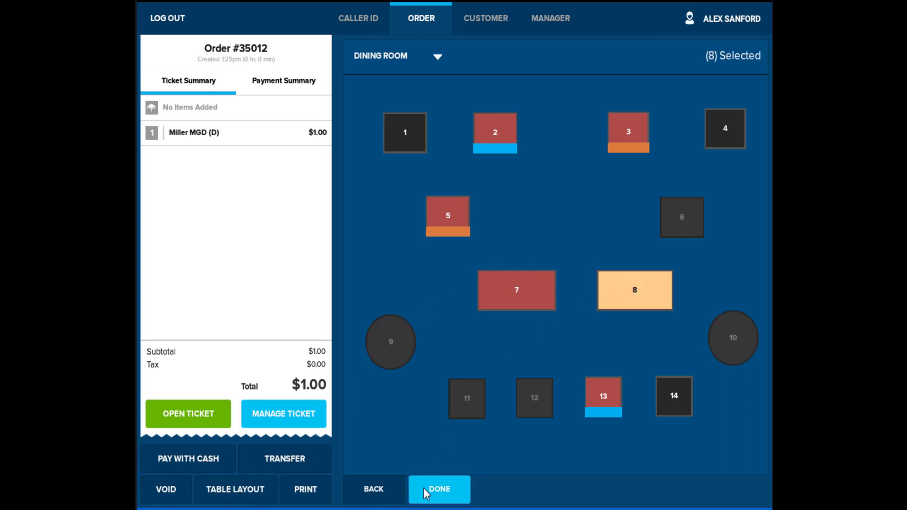
left_click(438, 487)
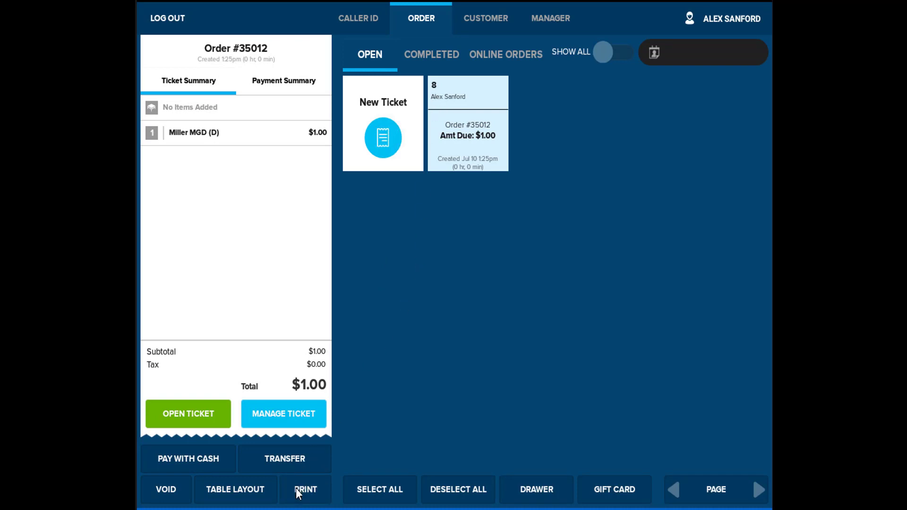
Show the Completed tickets and paid cash order #35011's $24.35 summary
left_click(454, 59)
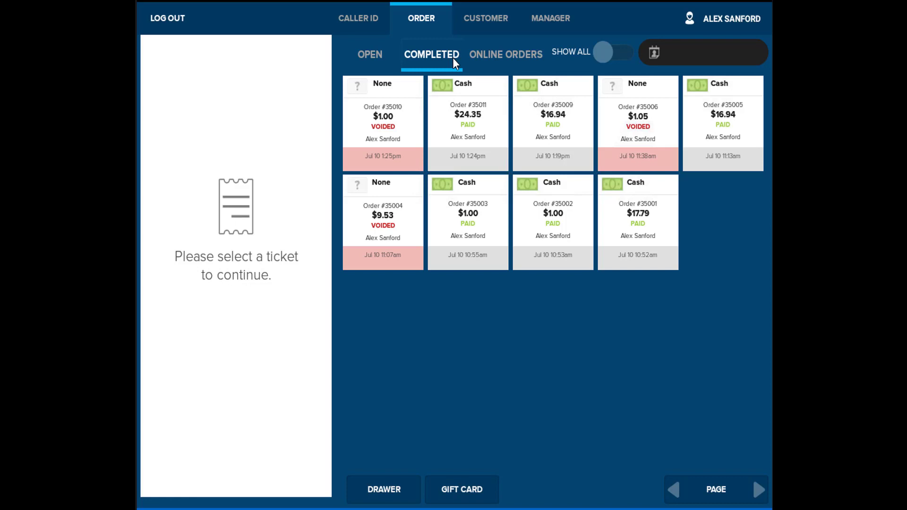
left_click(455, 135)
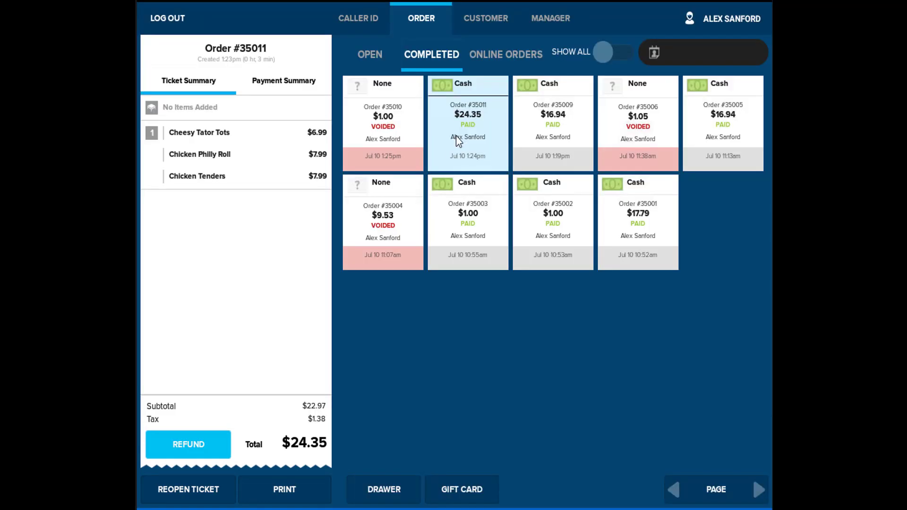
Browse the manager Menu settings' Departments and Modifier Sets, then return to the settings overview
left_click(538, 16)
left_click(426, 53)
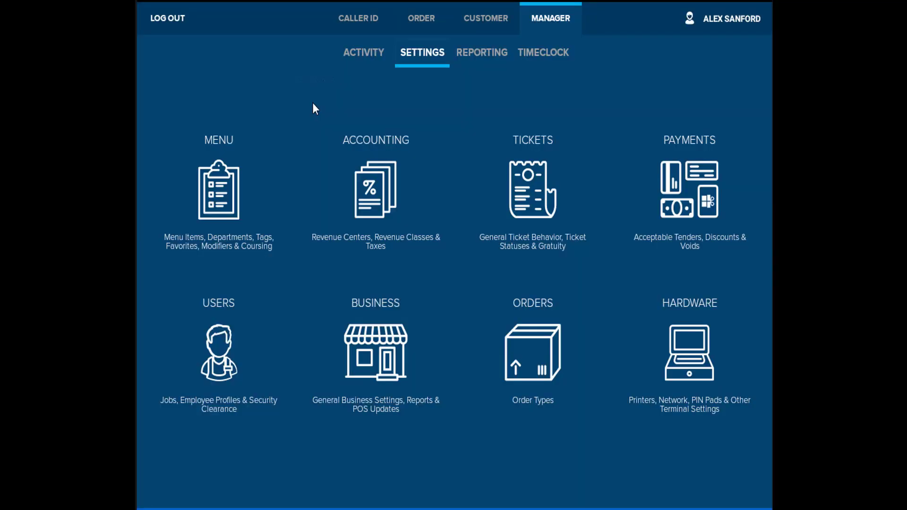
left_click(222, 185)
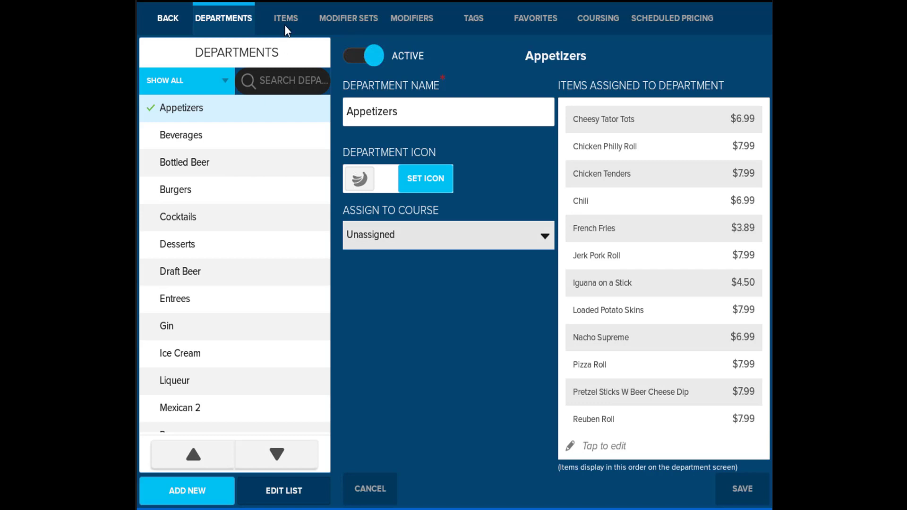
left_click(323, 7)
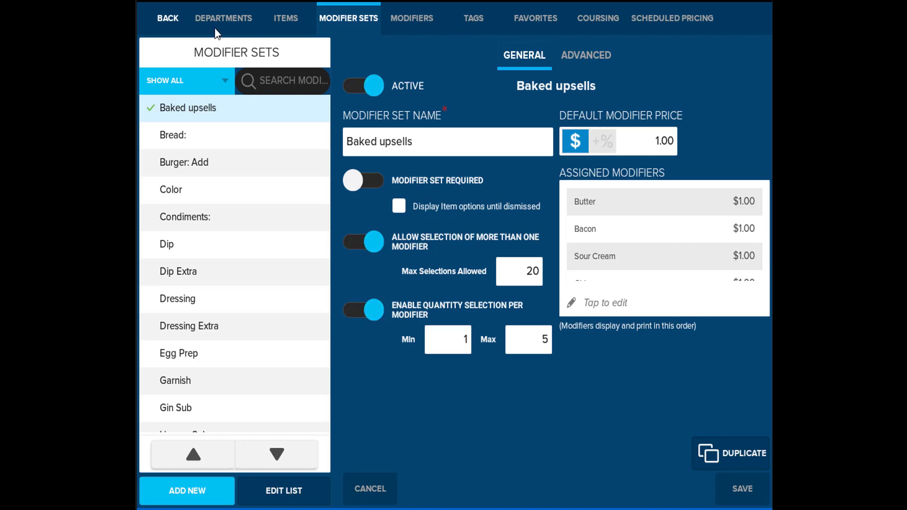
left_click(160, 18)
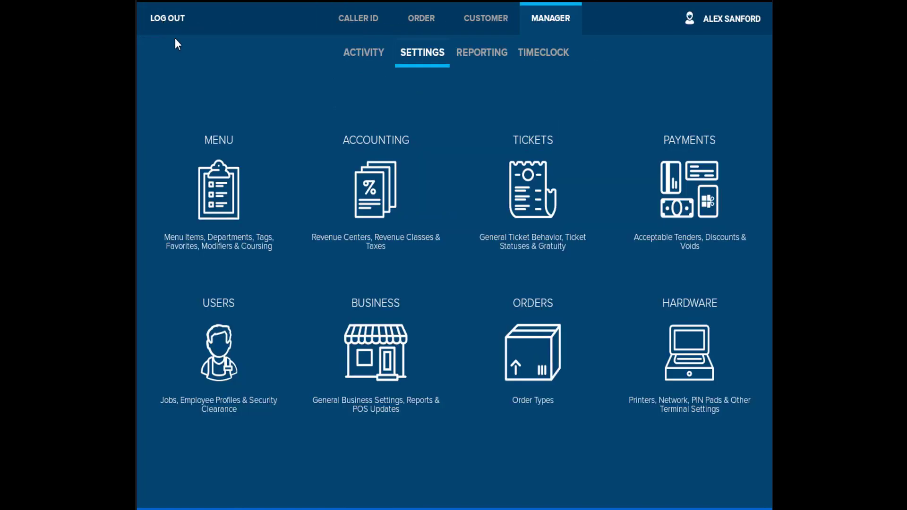
left_click(355, 219)
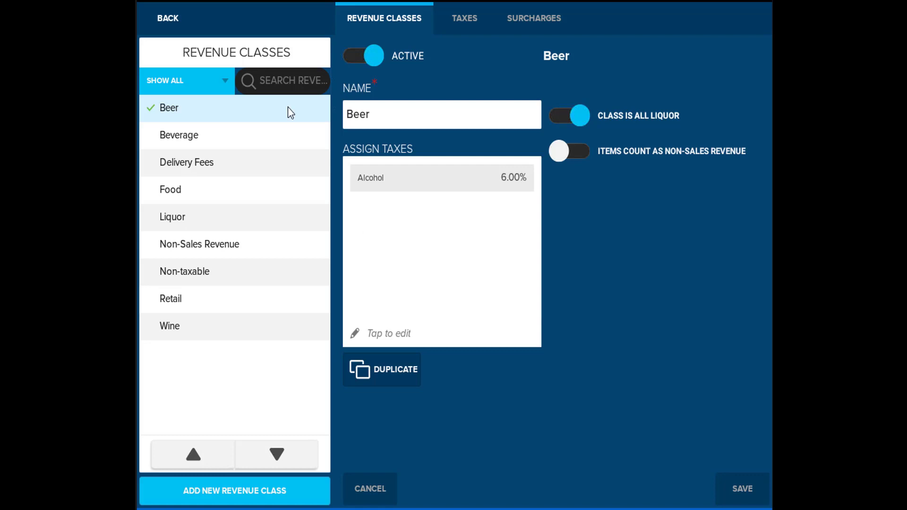
left_click(173, 11)
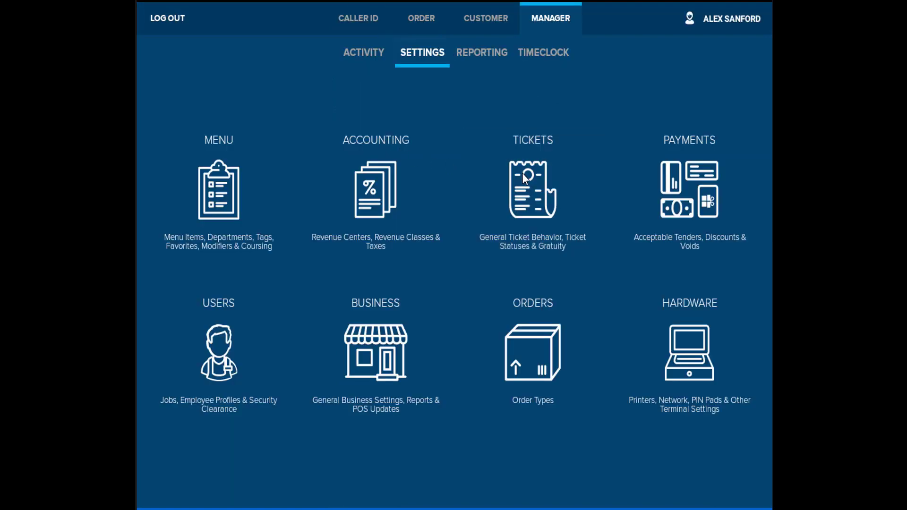
left_click(523, 177)
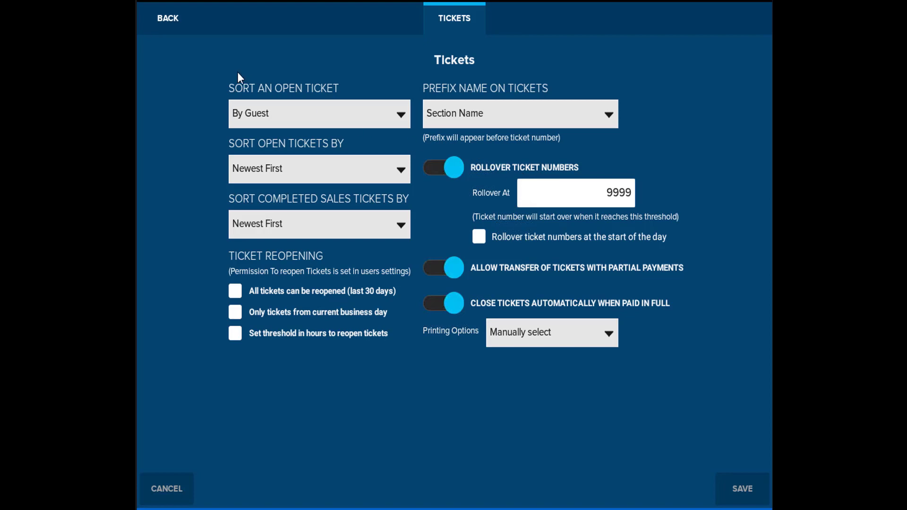
left_click(168, 19)
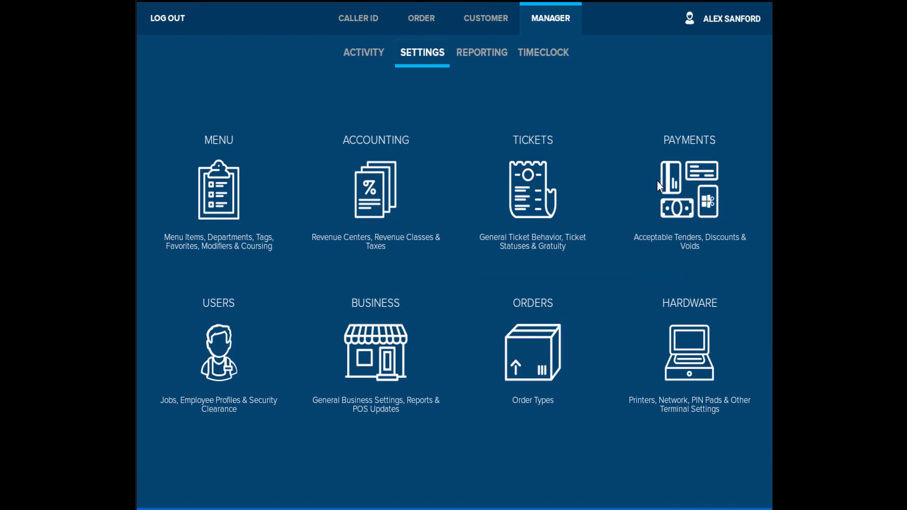
left_click(660, 185)
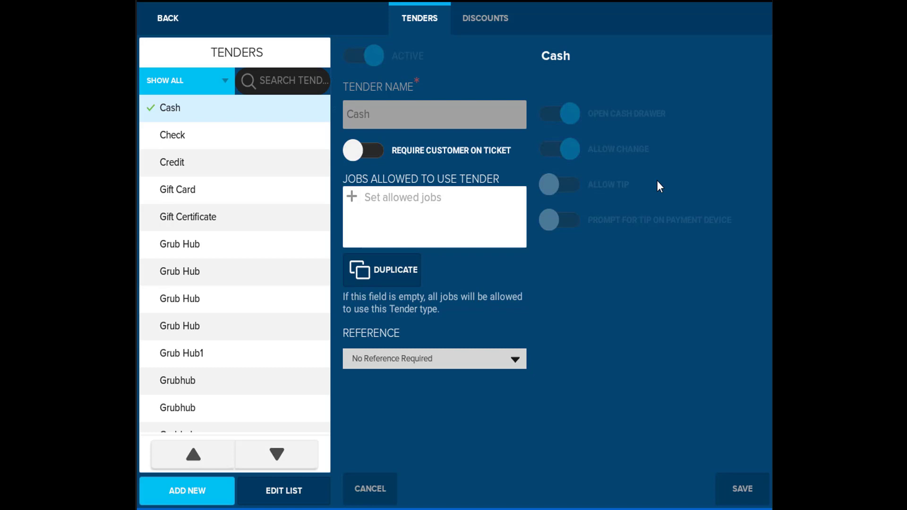
left_click(473, 16)
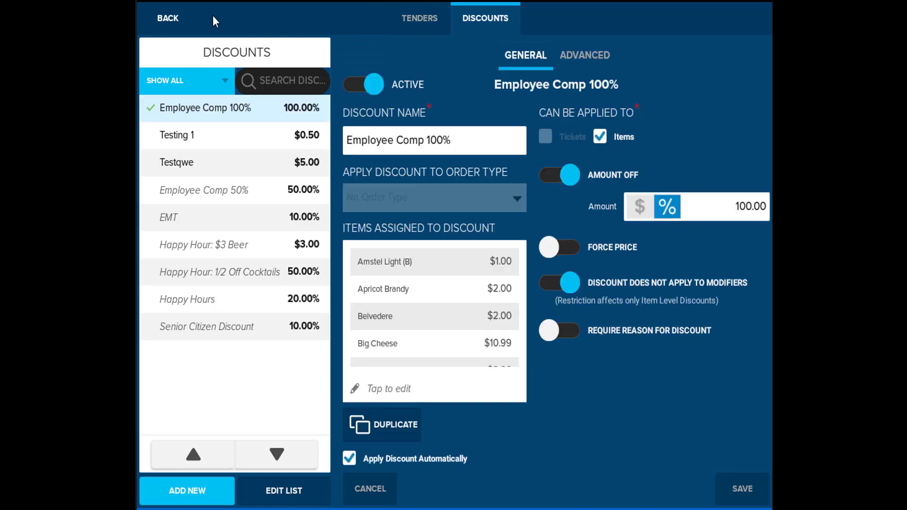
left_click(169, 16)
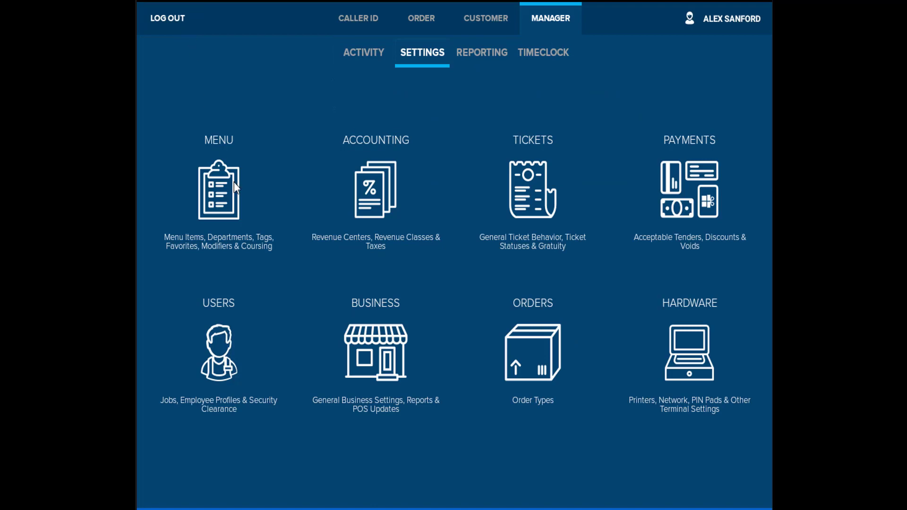
left_click(226, 360)
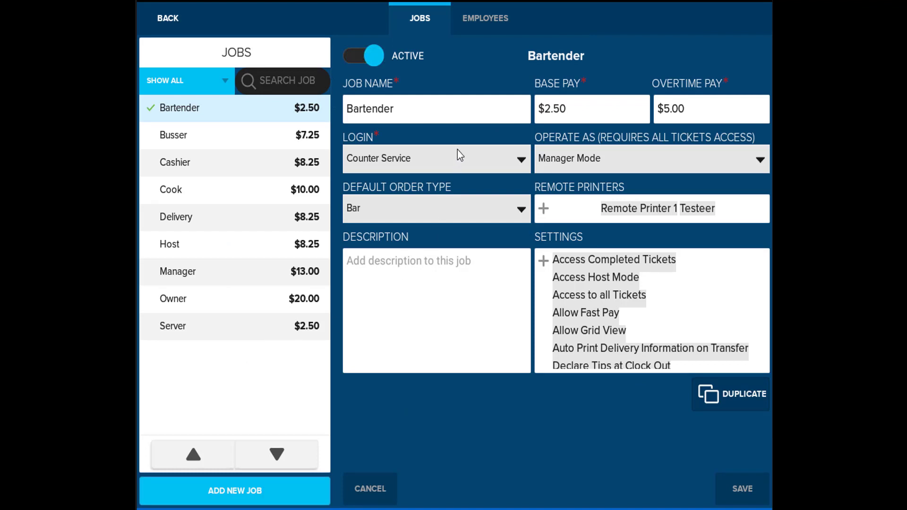
left_click(477, 17)
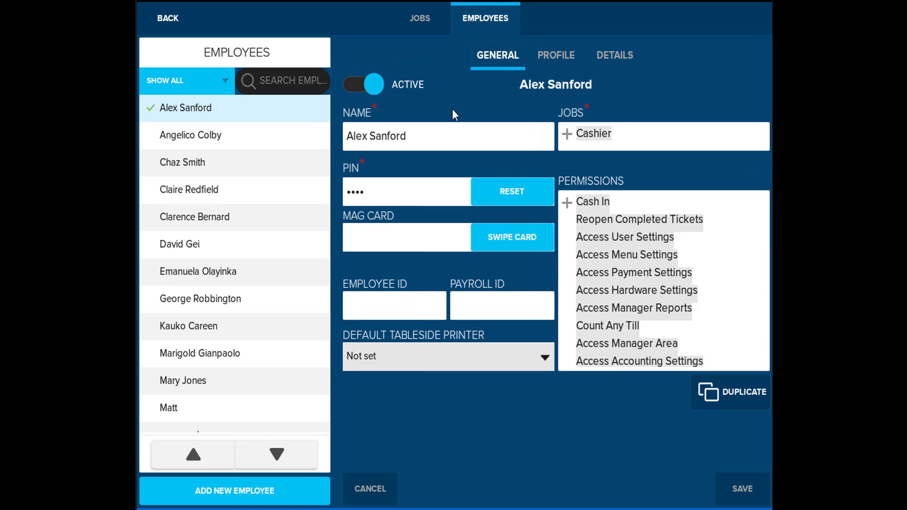
left_click(618, 248)
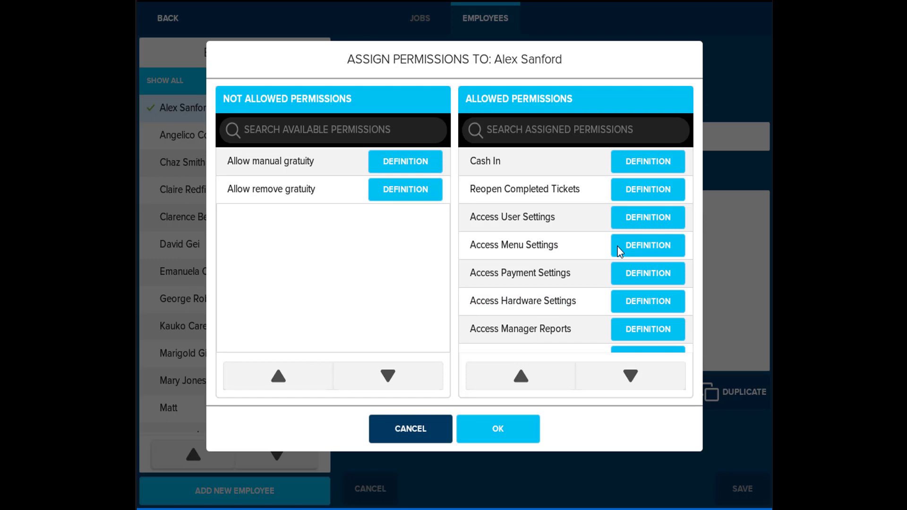
left_click(491, 424)
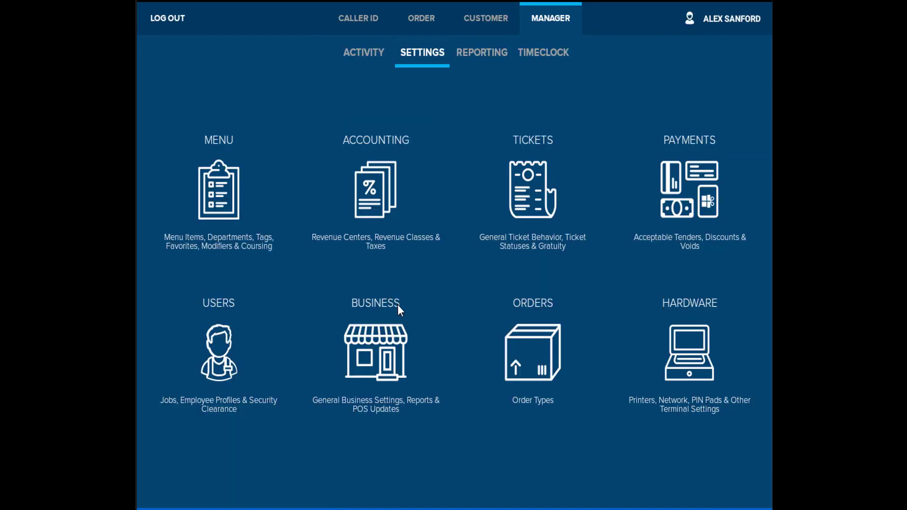
Review the Business settings and Order Types (Bar active, Patio layout) without changing anything
left_click(402, 320)
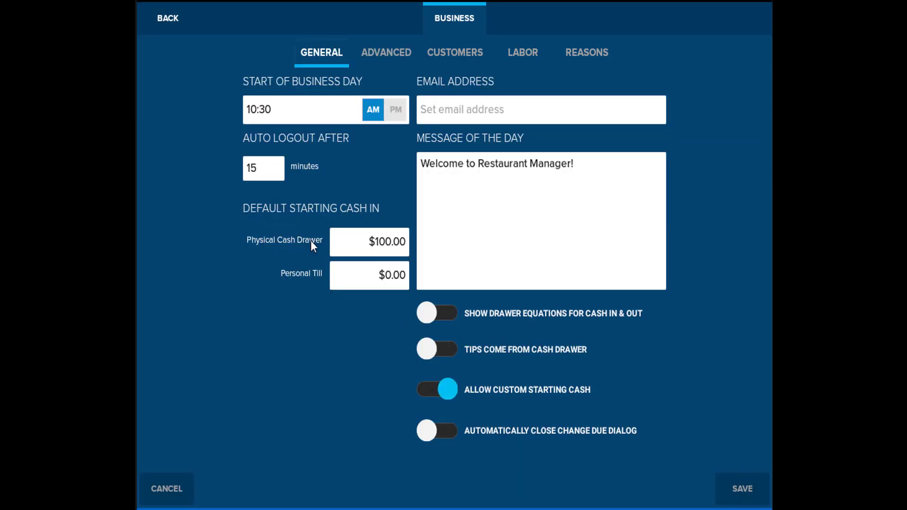
left_click(168, 19)
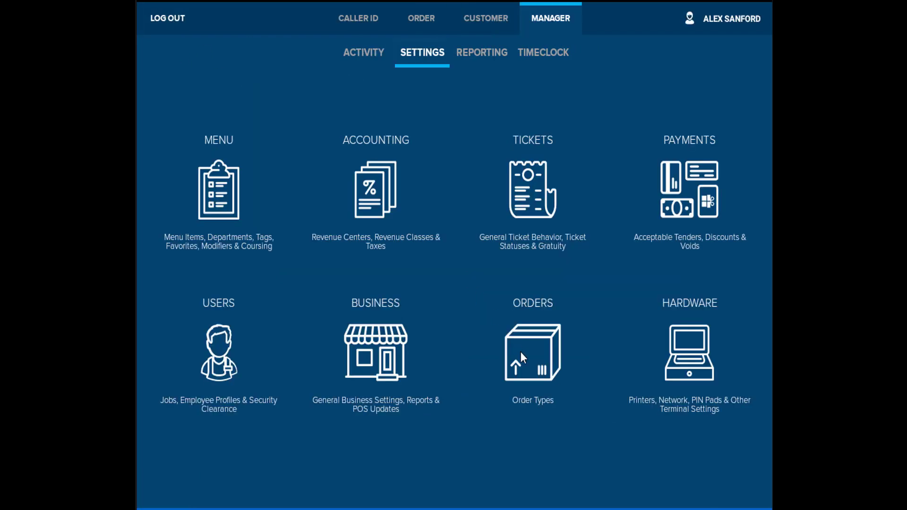
left_click(520, 354)
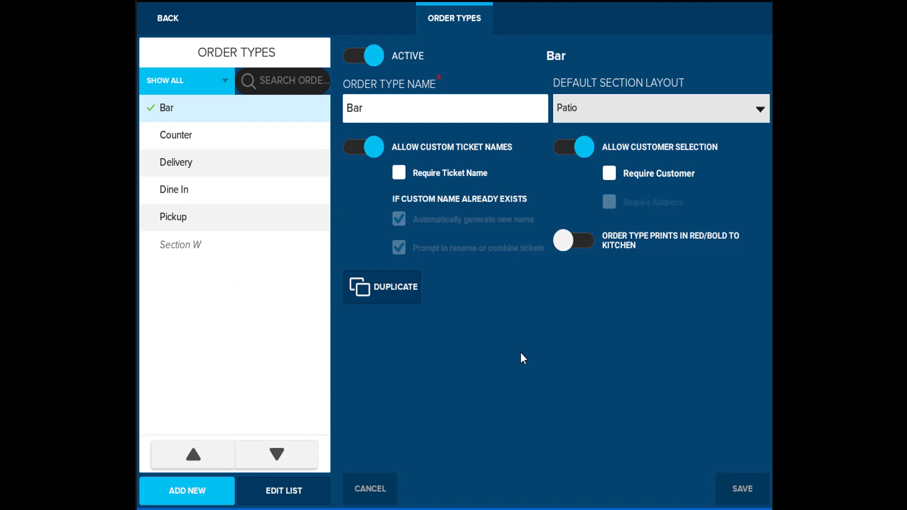
left_click(152, 18)
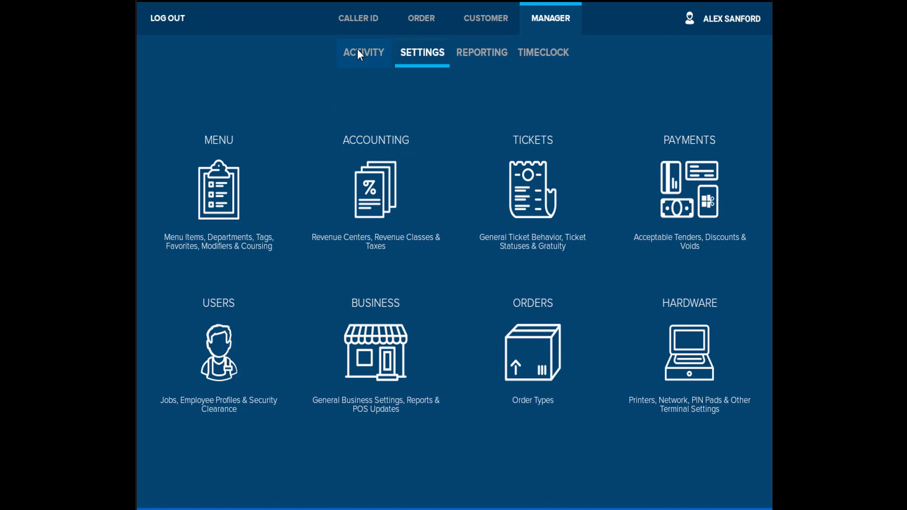
View the Activity summary and Timeclock records, browsing the second employee's shifts
left_click(357, 51)
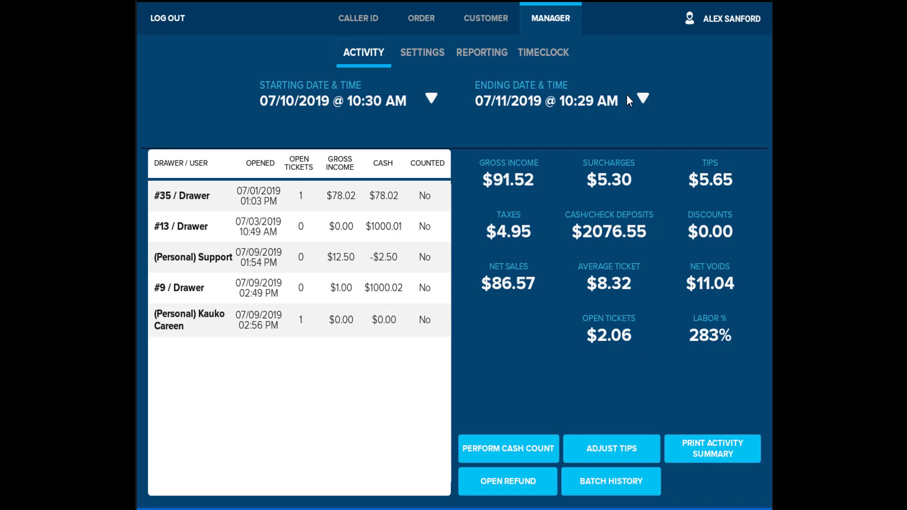
left_click(548, 52)
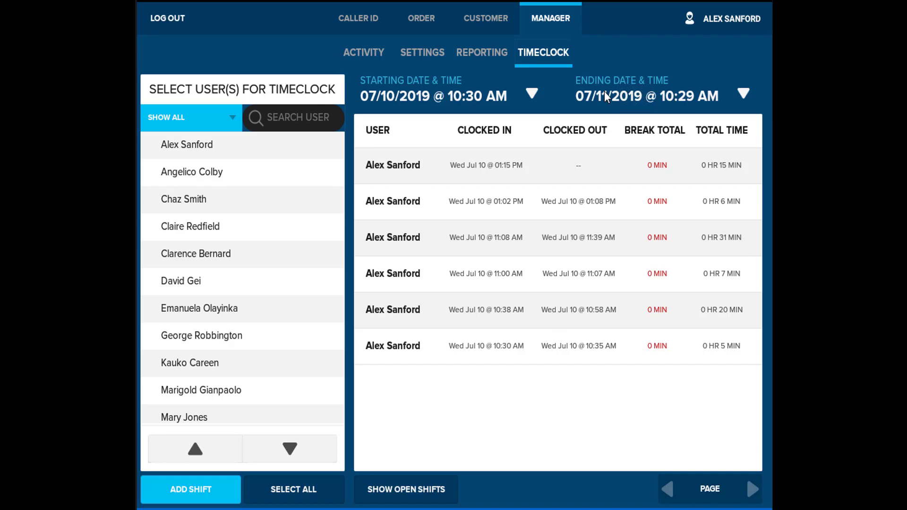
left_click(281, 184)
left_click(191, 501)
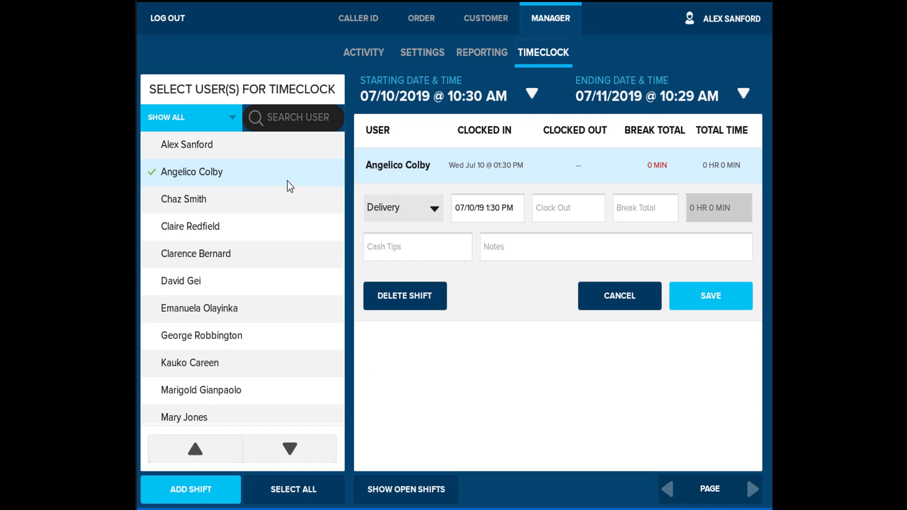
Delete the first employee's open Jul 10 1:15 PM shift
left_click(254, 156)
left_click(253, 181)
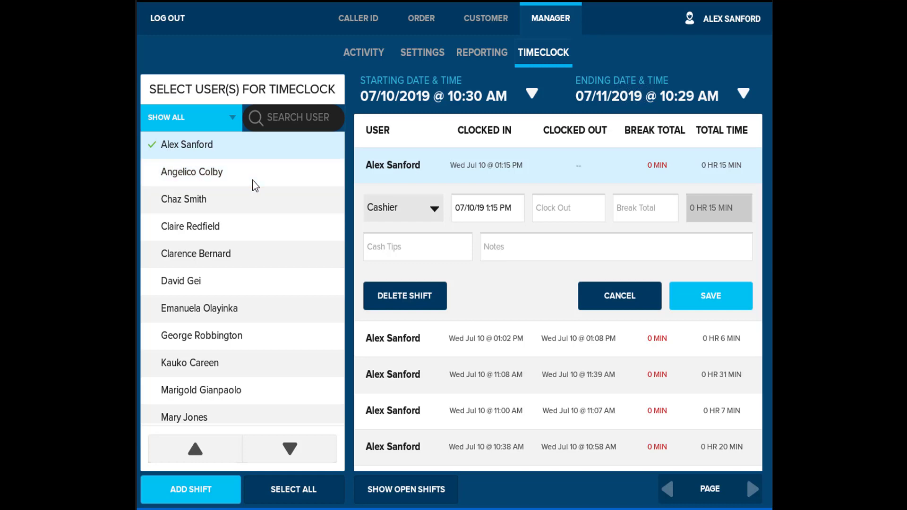
left_click(417, 296)
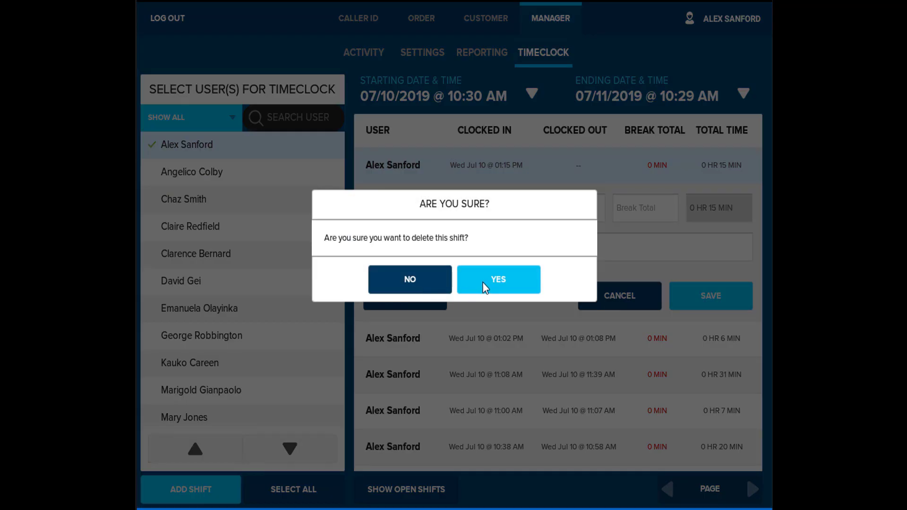
left_click(485, 287)
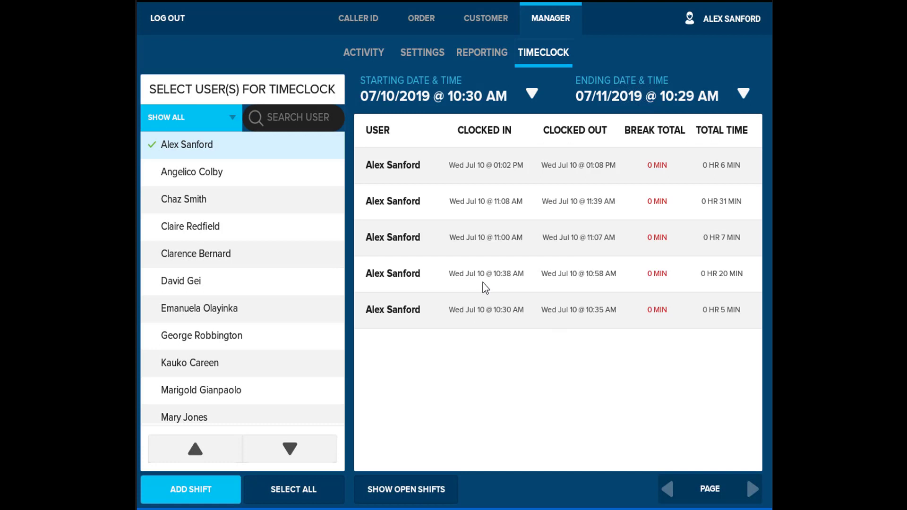
Generate the Day To Day Comparison report for 07/10/2019 against the previous day and week
left_click(474, 52)
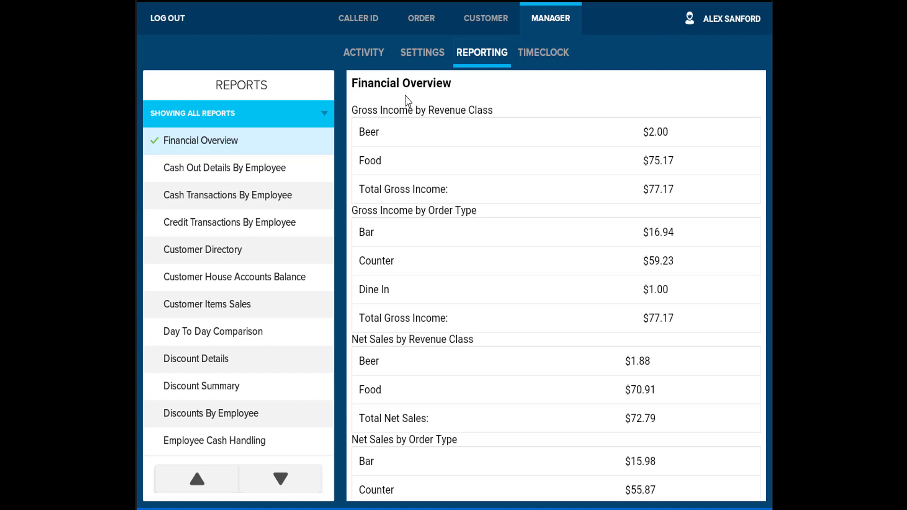
left_click(190, 336)
left_click(555, 219)
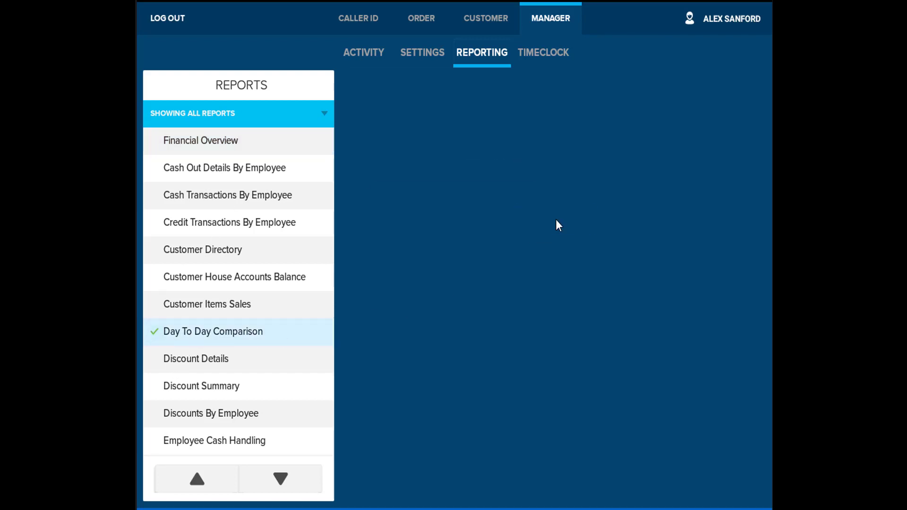